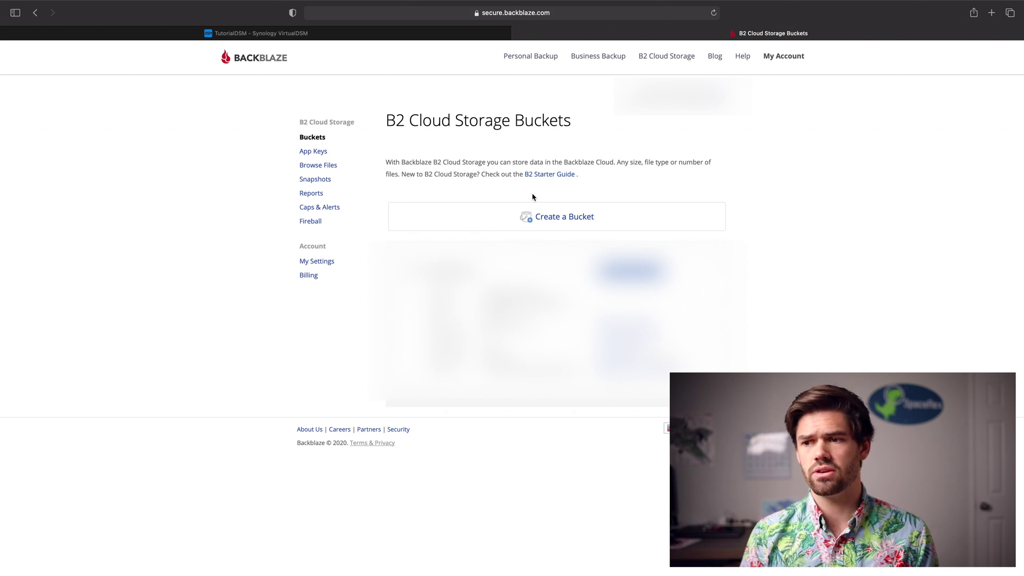
Fill in a new private bucket named spacerex_hyperbackup_tutorial and submit it
left_click(567, 215)
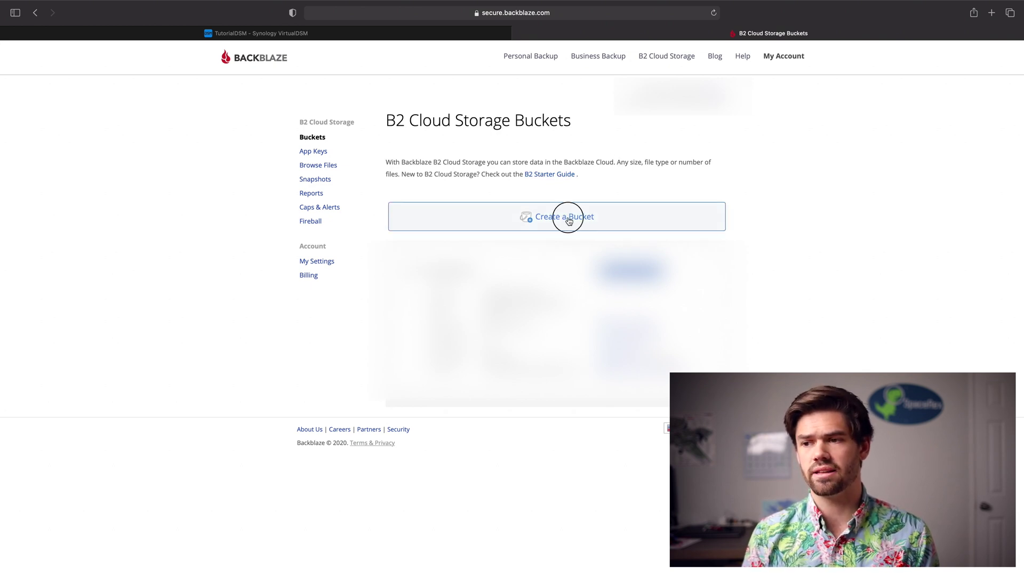
left_click(526, 197)
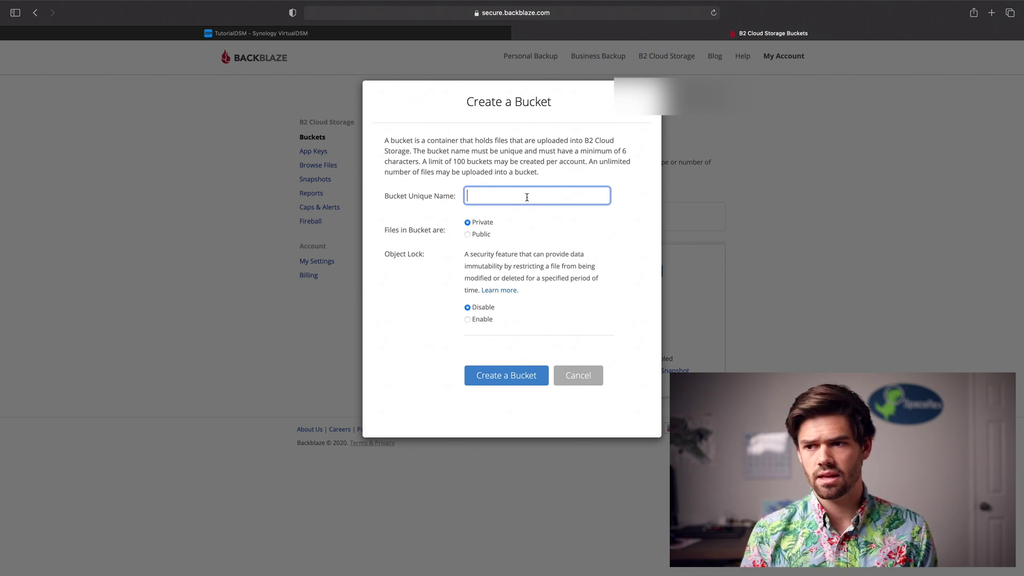
type("spacerex_hyperbackup_tutorial")
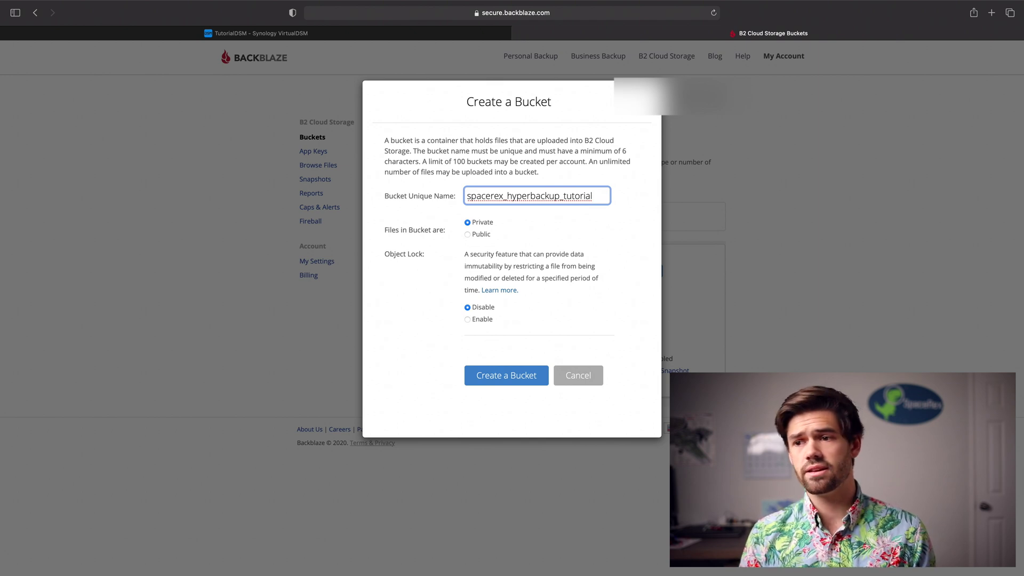
left_click(484, 224)
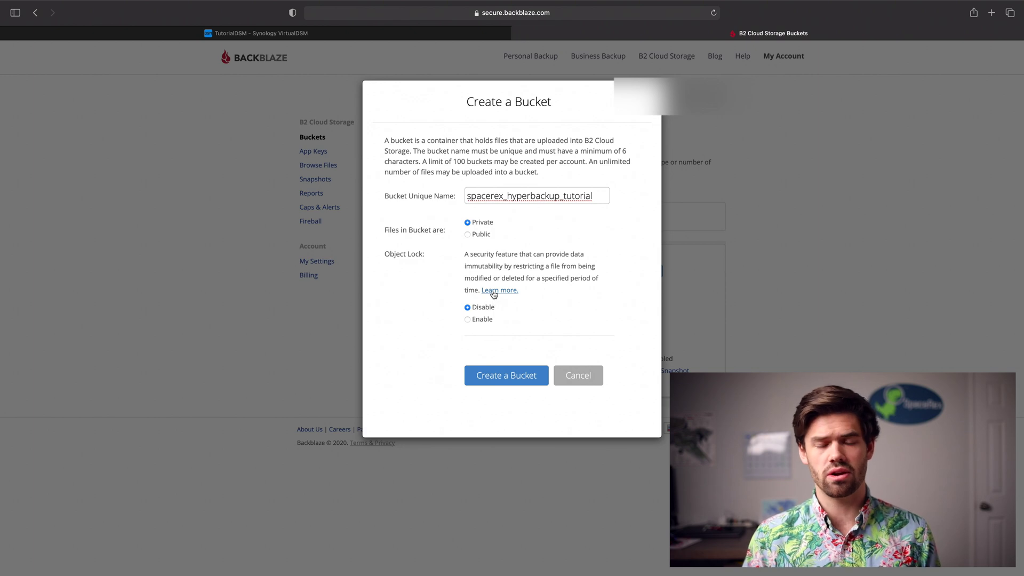
left_click(495, 379)
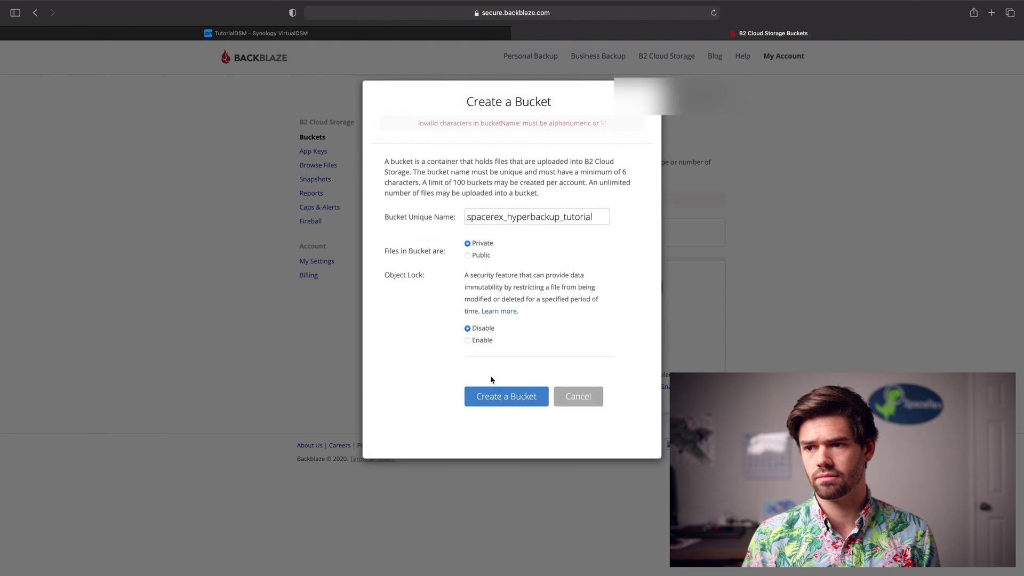
Replace the underscores with hyphens and create the bucket spacerex-hyperbackup-tutorial
left_click(505, 216)
key("BackSpace")
type("-hyperbackup_tutorial")
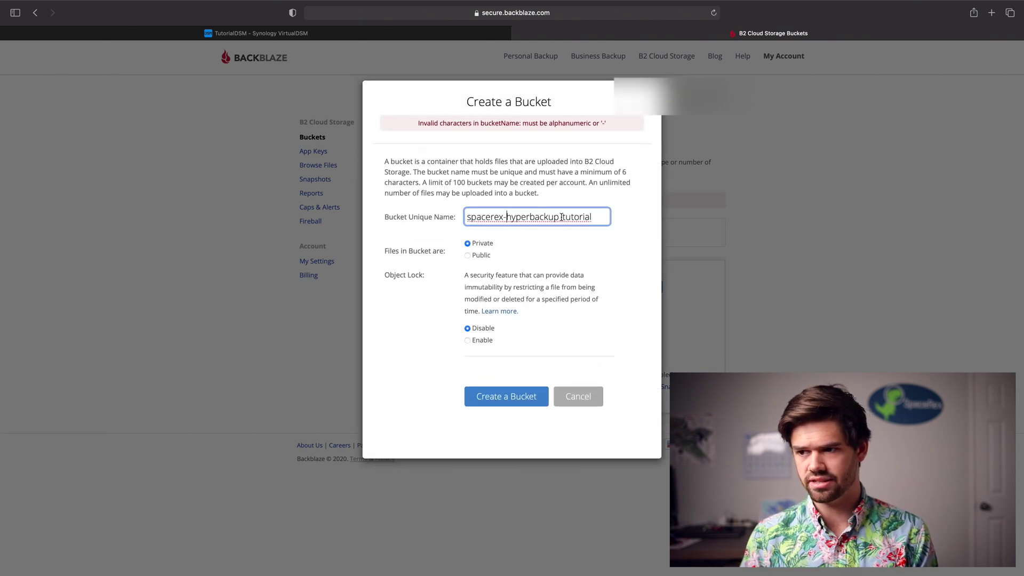
left_click(563, 217)
key("BackSpace")
type("-")
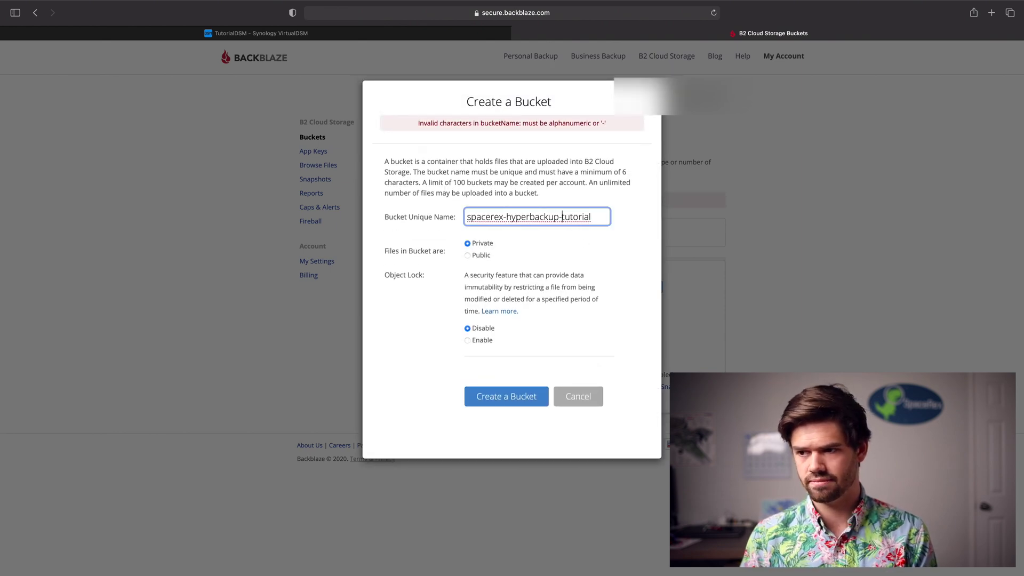
left_click(507, 394)
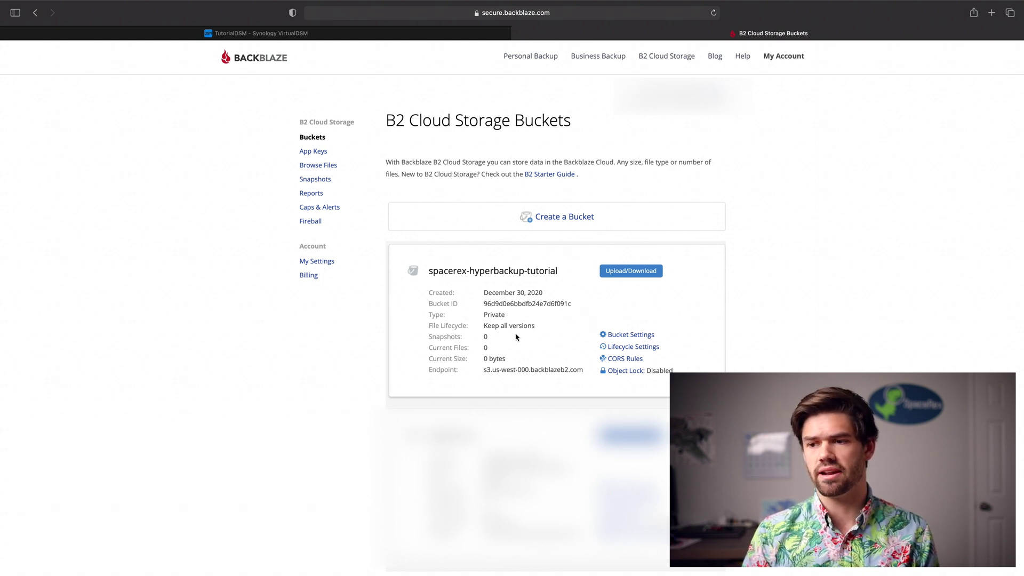
Set the bucket's lifecycle rule to keep prior file versions for 30 days
left_click(641, 348)
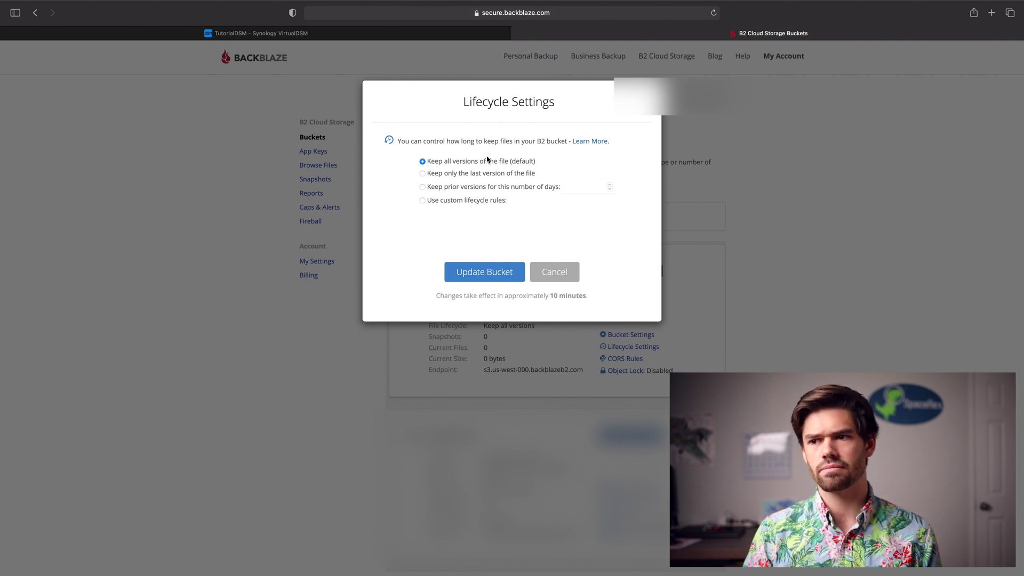
left_click(422, 188)
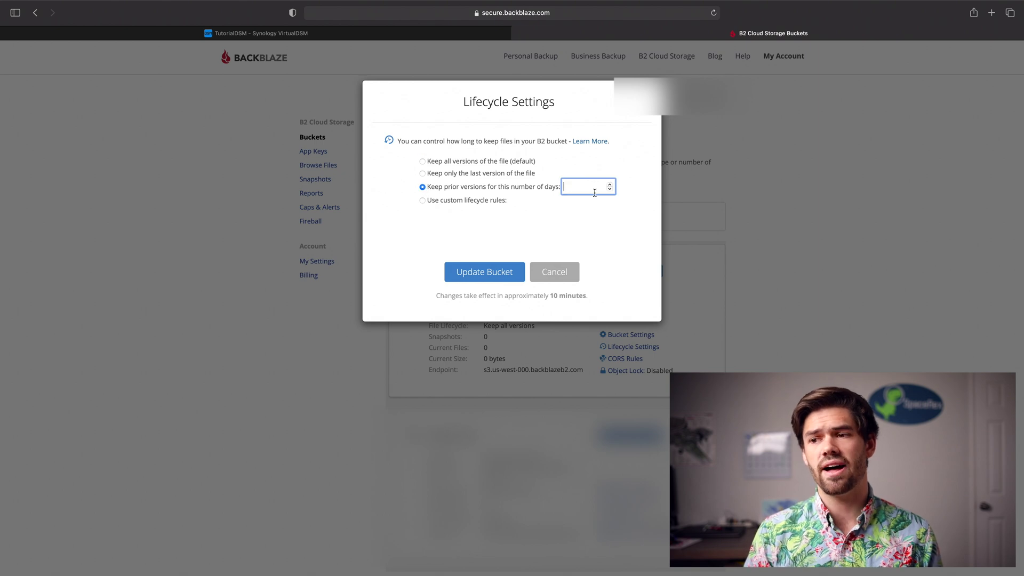
type("30")
left_click(581, 163)
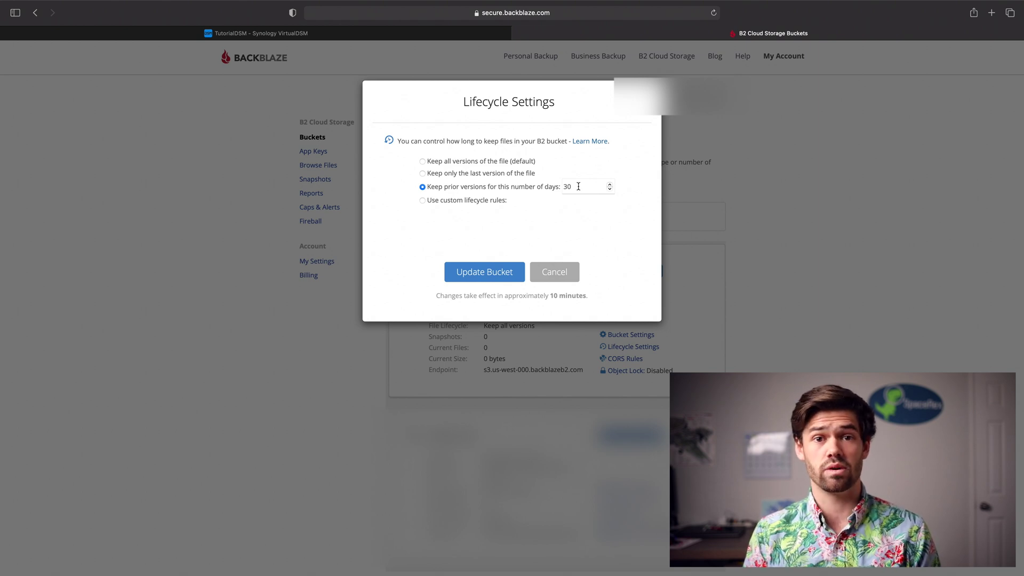
left_click(469, 275)
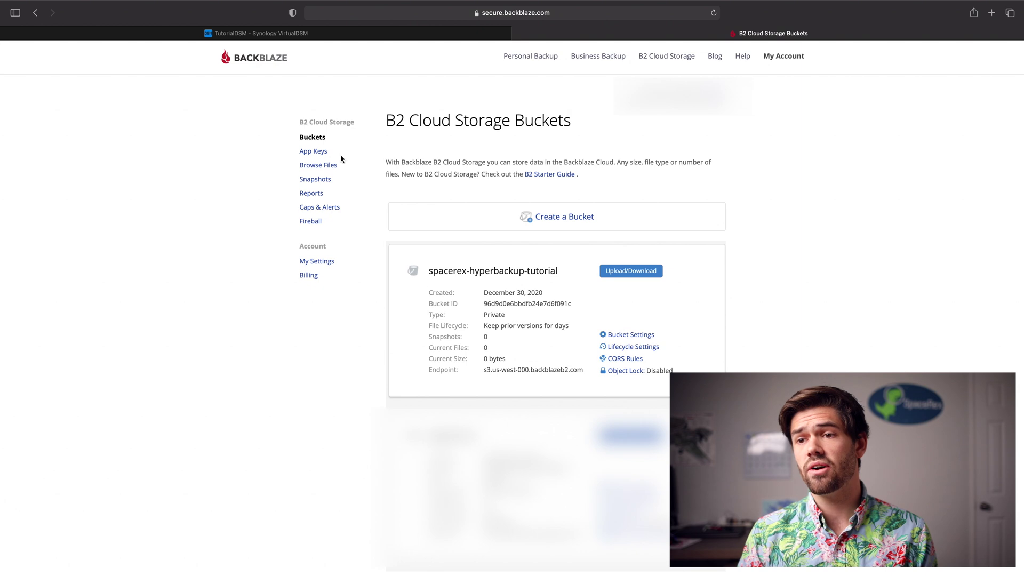
Create application key tutorialkey for spacerex-hyperbackup-tutorial, allowing all bucket names listed, and select its details
left_click(320, 155)
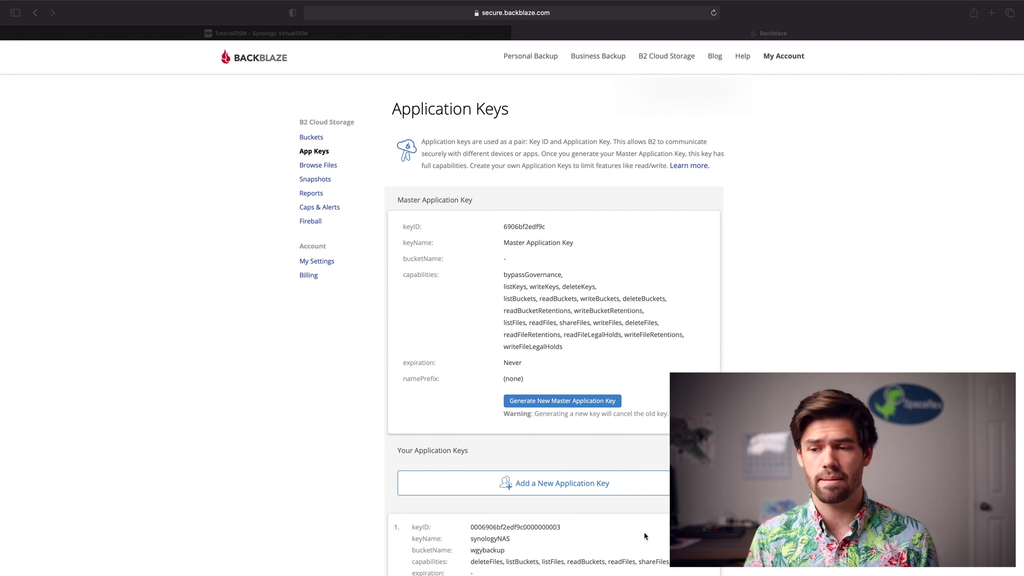
left_click(543, 483)
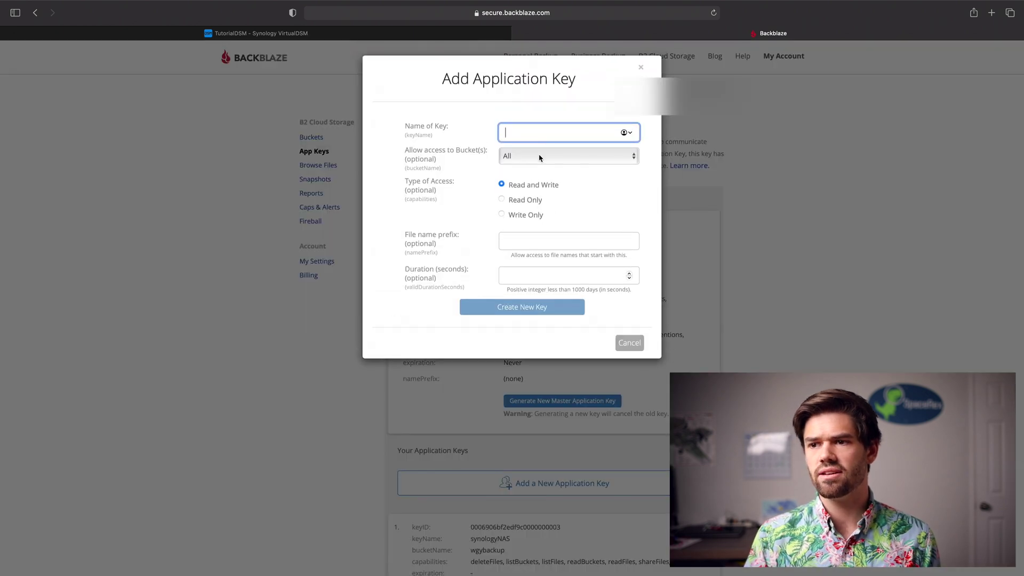
type("tut")
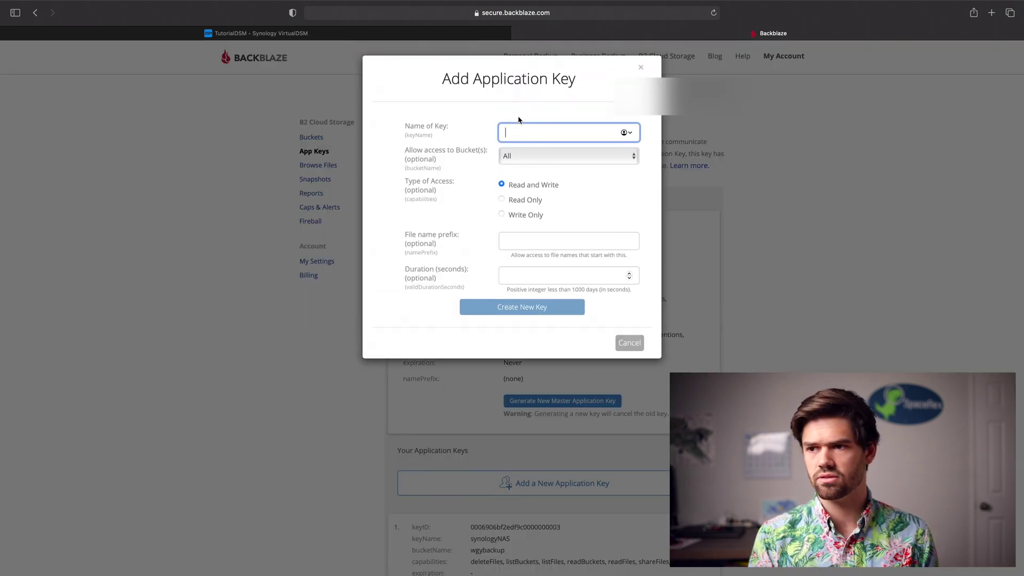
type("orialkey")
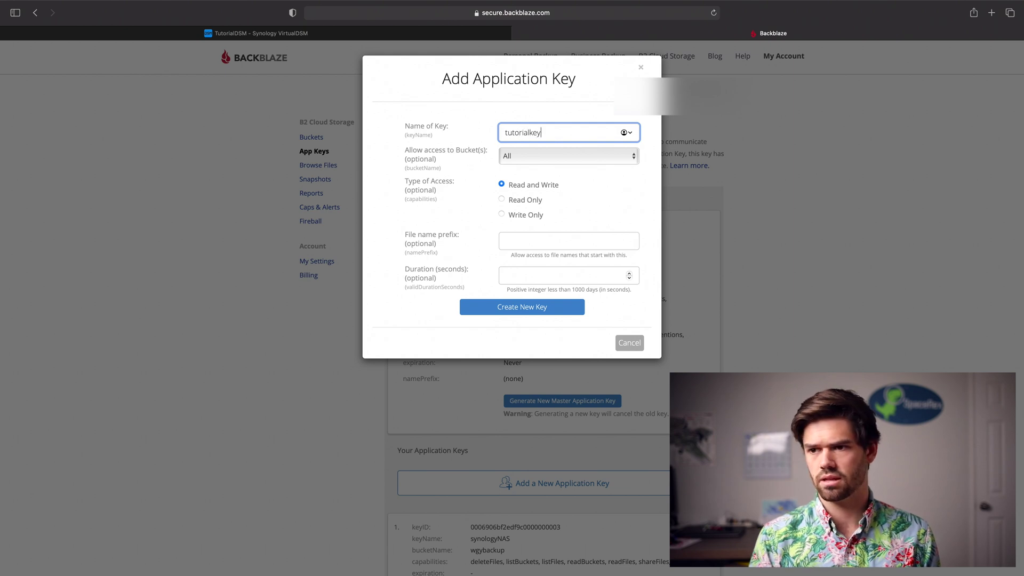
left_click(558, 161)
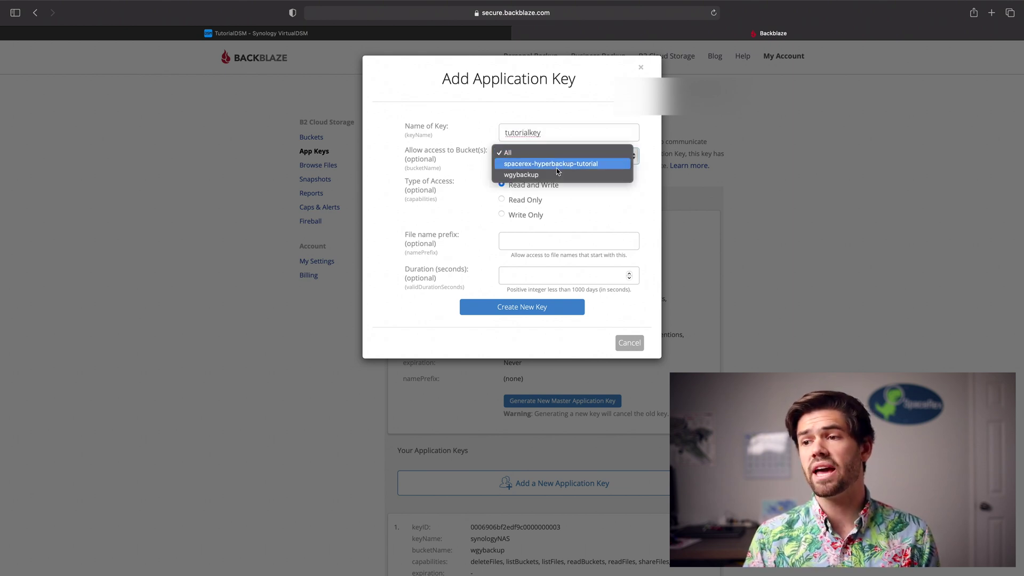
left_click(547, 167)
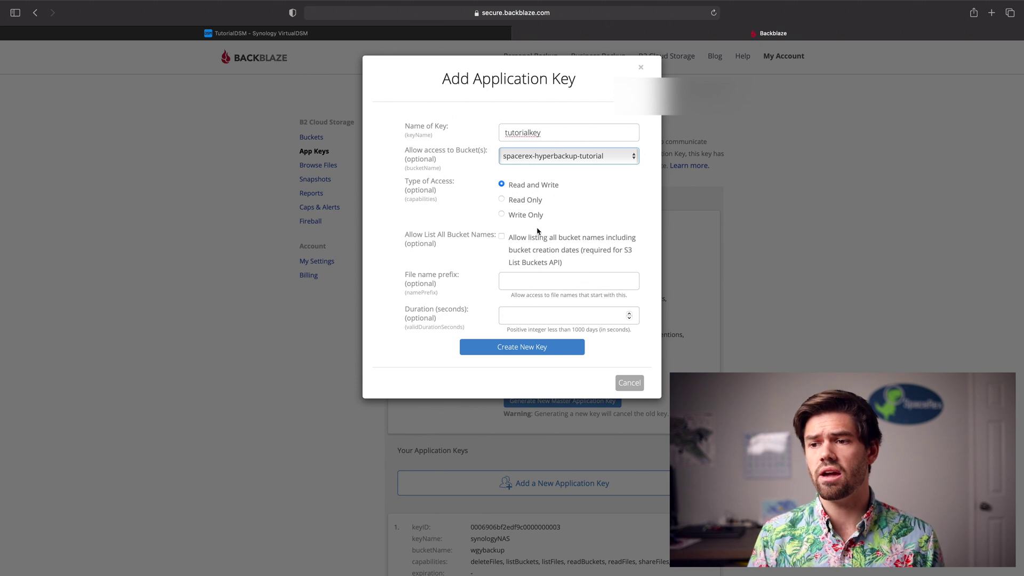
left_click(501, 237)
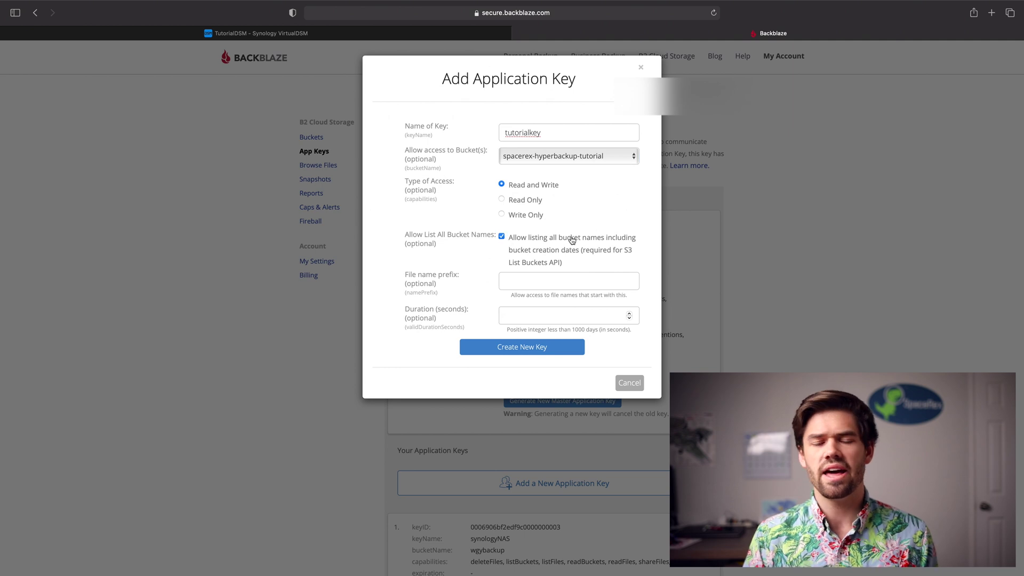
left_click(493, 352)
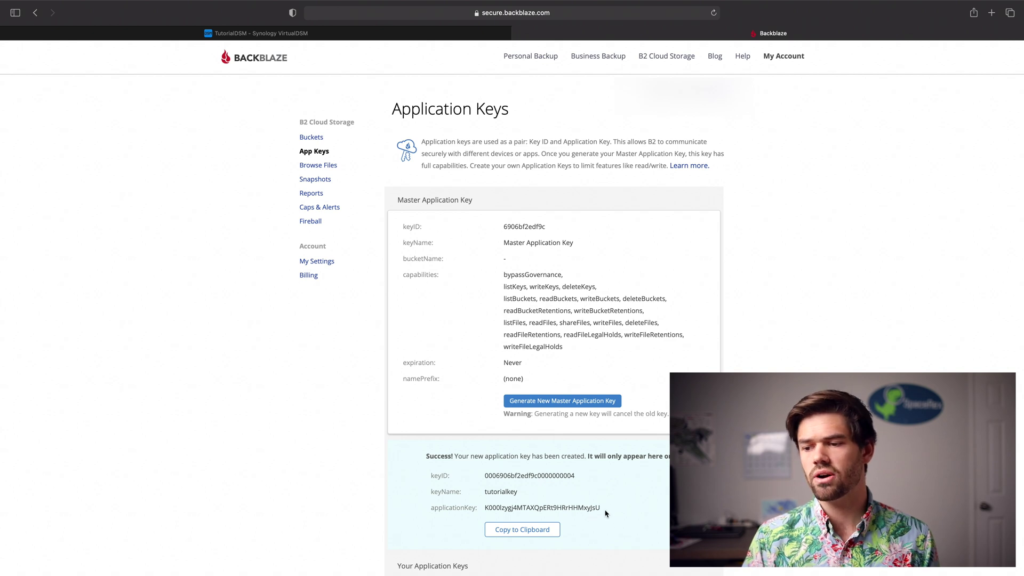
left_click_drag(605, 512, 388, 467)
key("super+c")
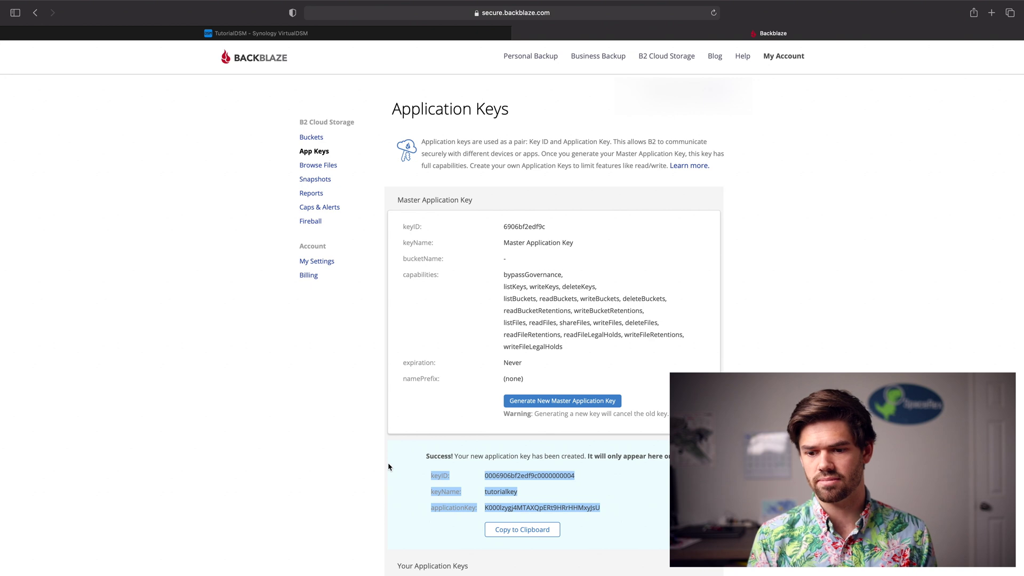
Paste the key ID, name and secret into a new TextEdit document, then return to DSM
key("super+space")
type("textedit")
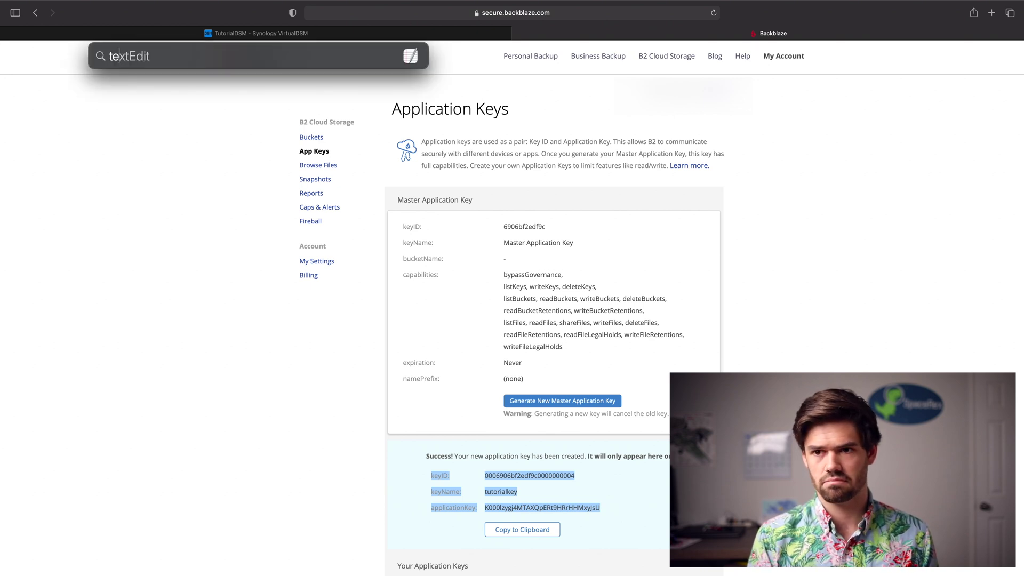
key("Return")
left_click(115, 291)
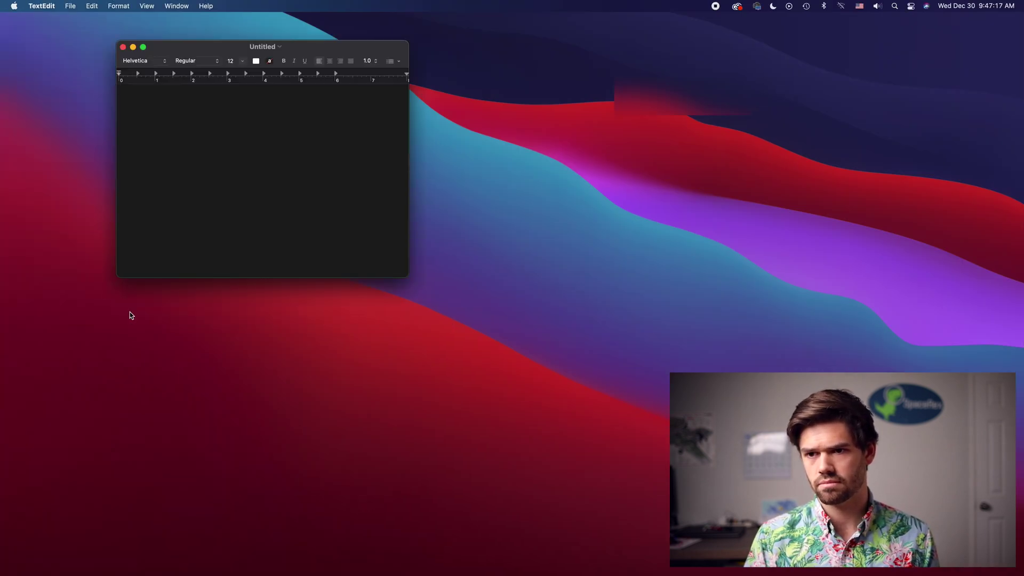
key("super+v")
key("ctrl+Right")
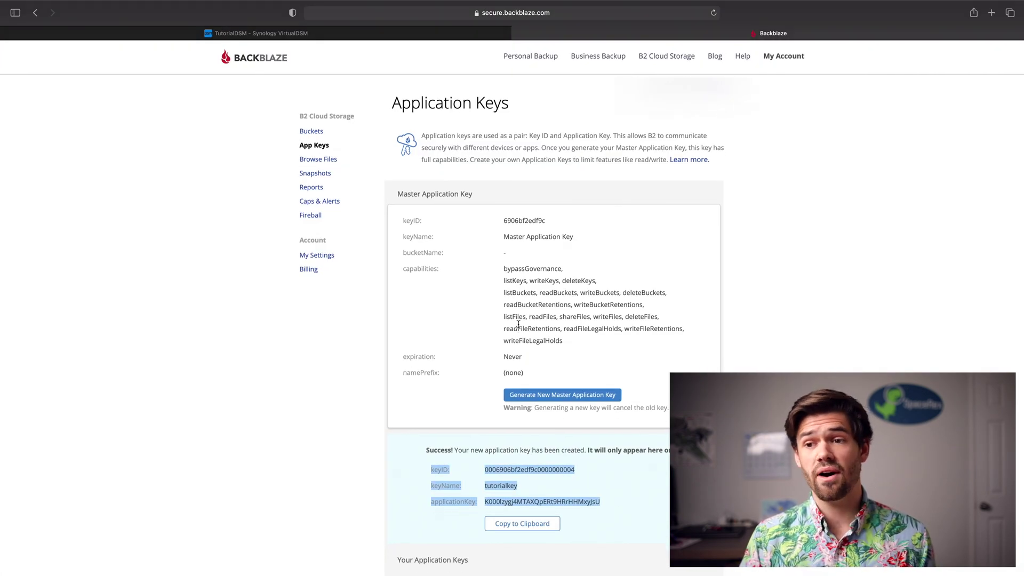
left_click(346, 35)
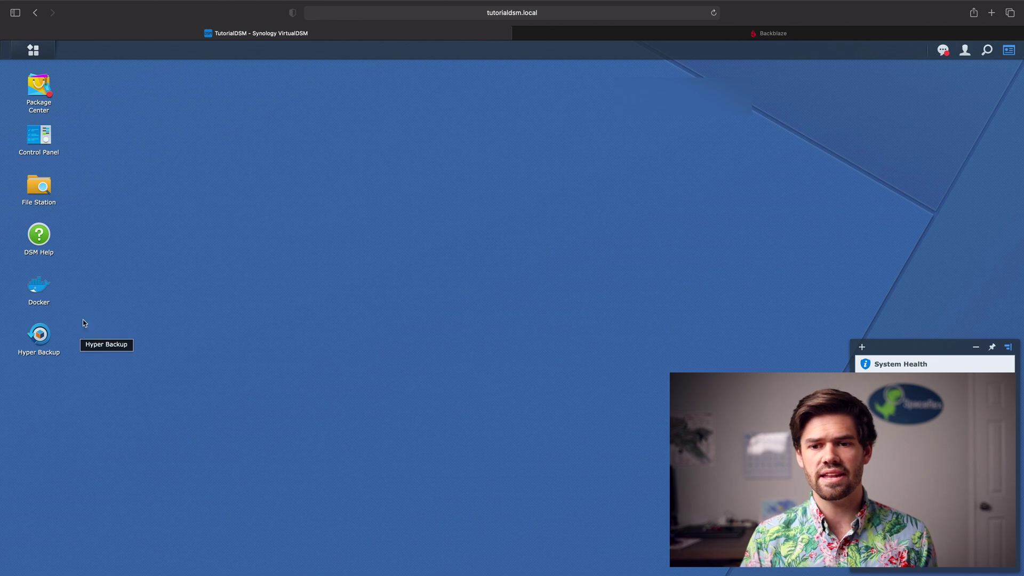
Open Hyper Backup and begin a Data backup task with S3 Storage as destination
left_click(41, 335)
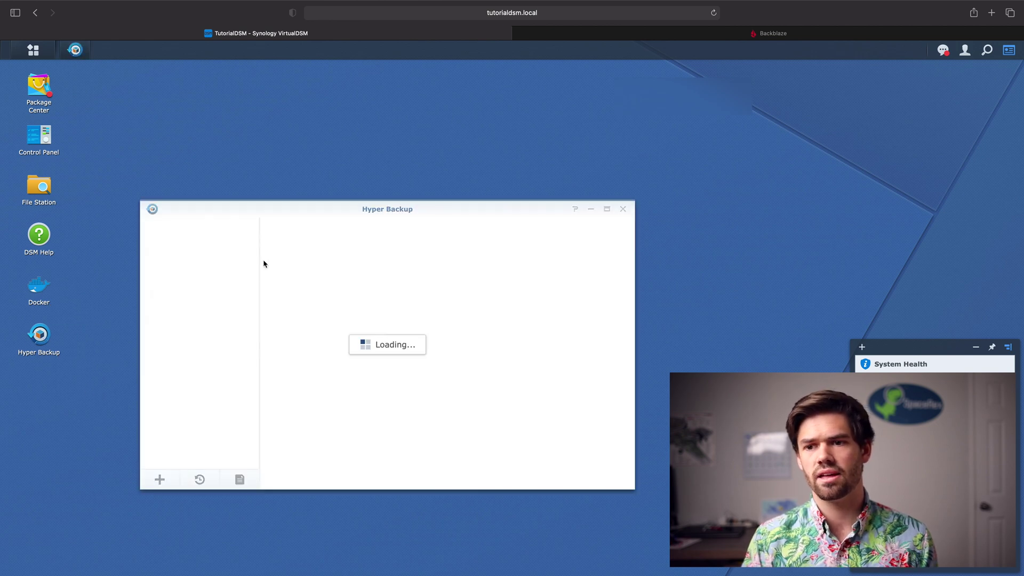
left_click(162, 478)
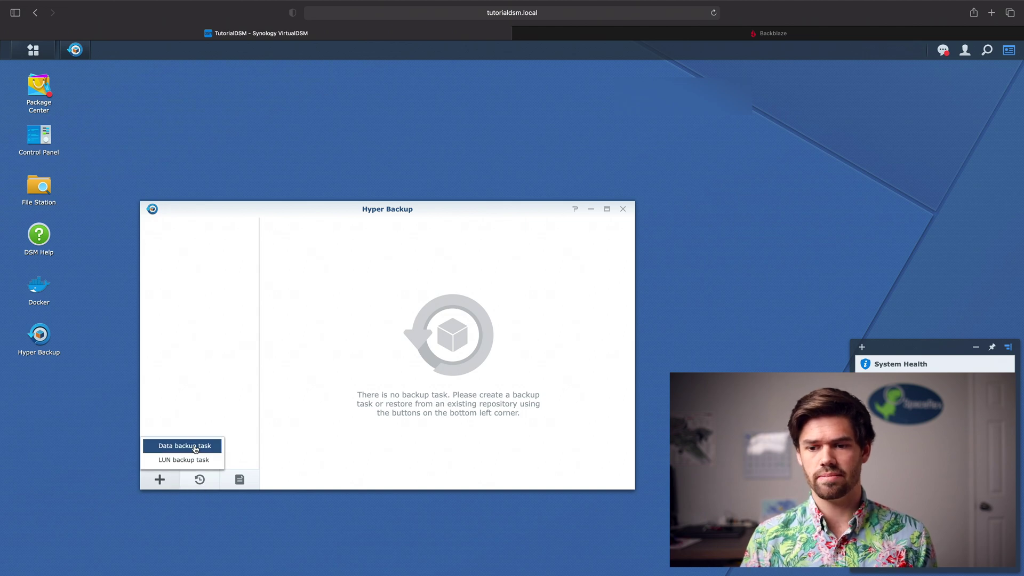
left_click(195, 449)
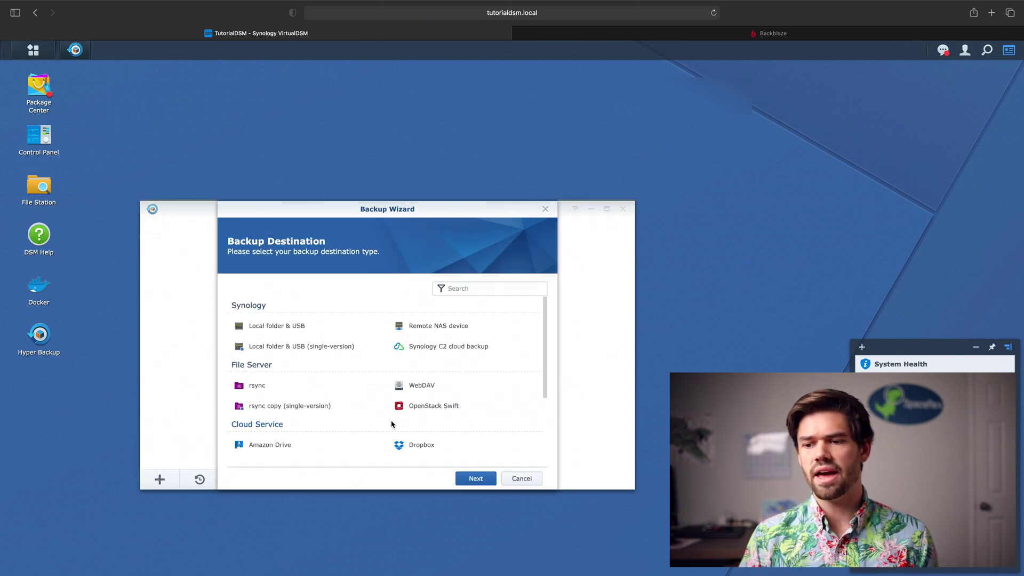
scroll(377, 386, "down", 5)
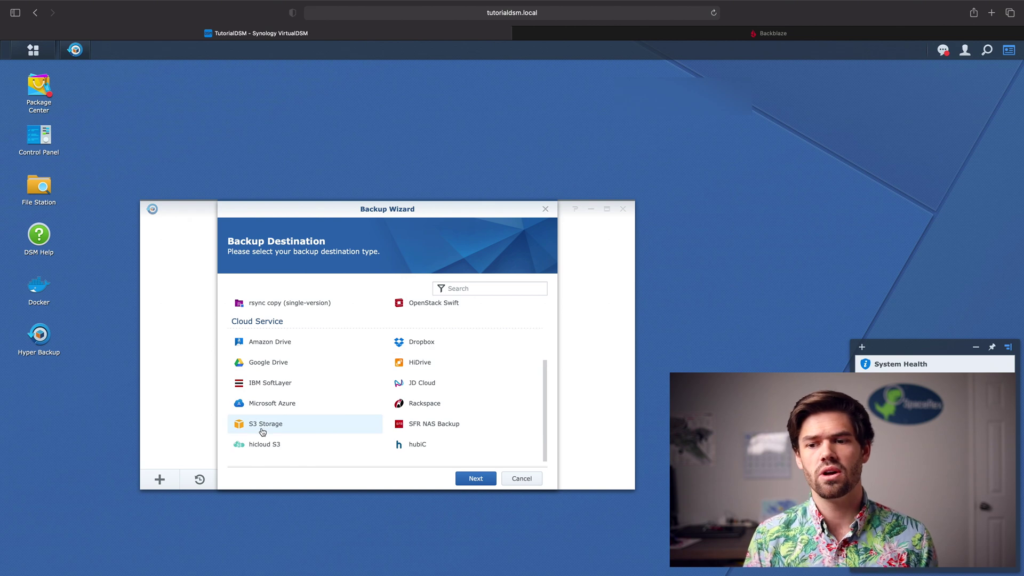
left_click(265, 428)
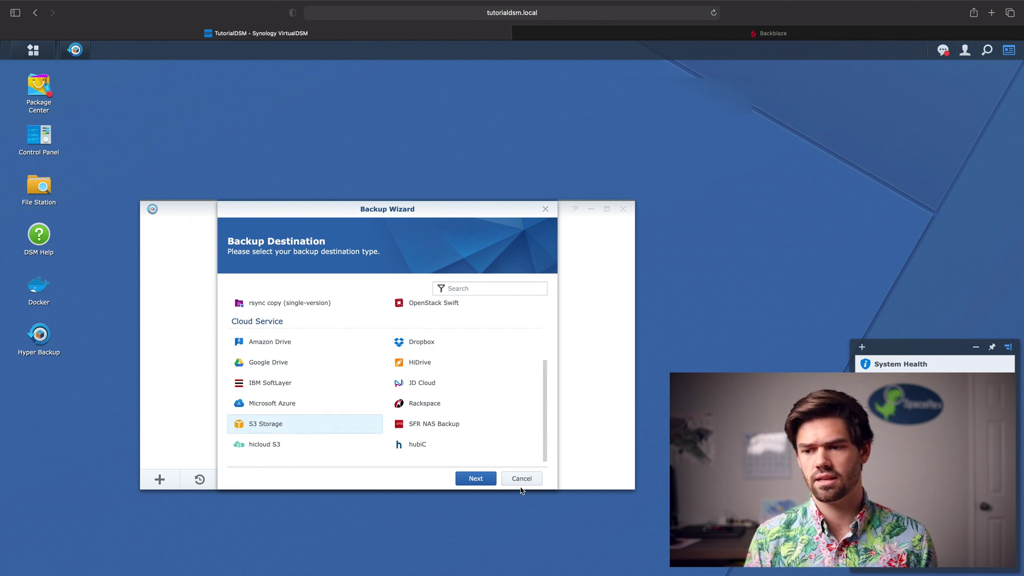
left_click(485, 481)
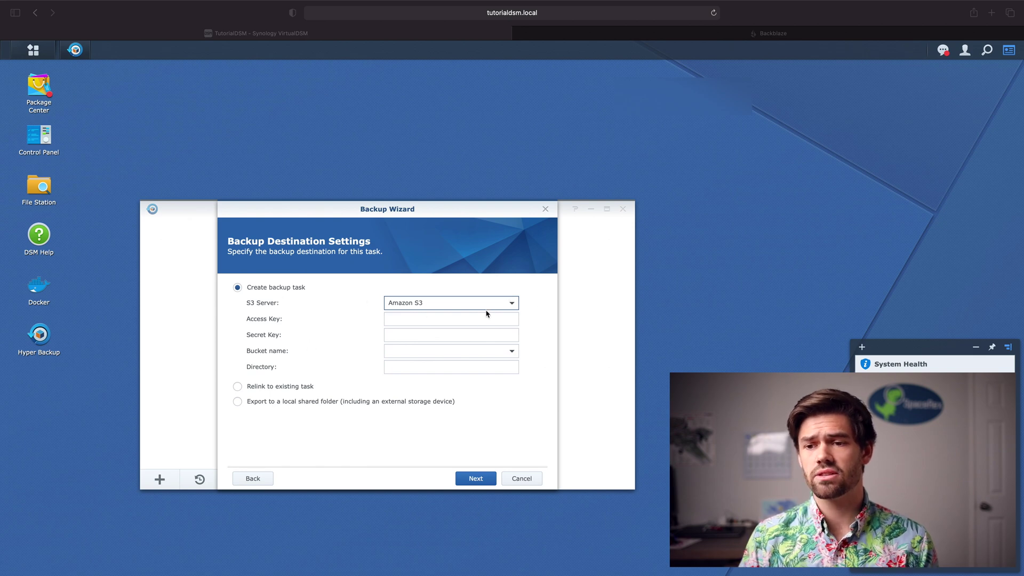
Set S3 server to Custom Server URL and select the bucket's endpoint s3.us-west-000.backblazeb2.com
left_click(499, 304)
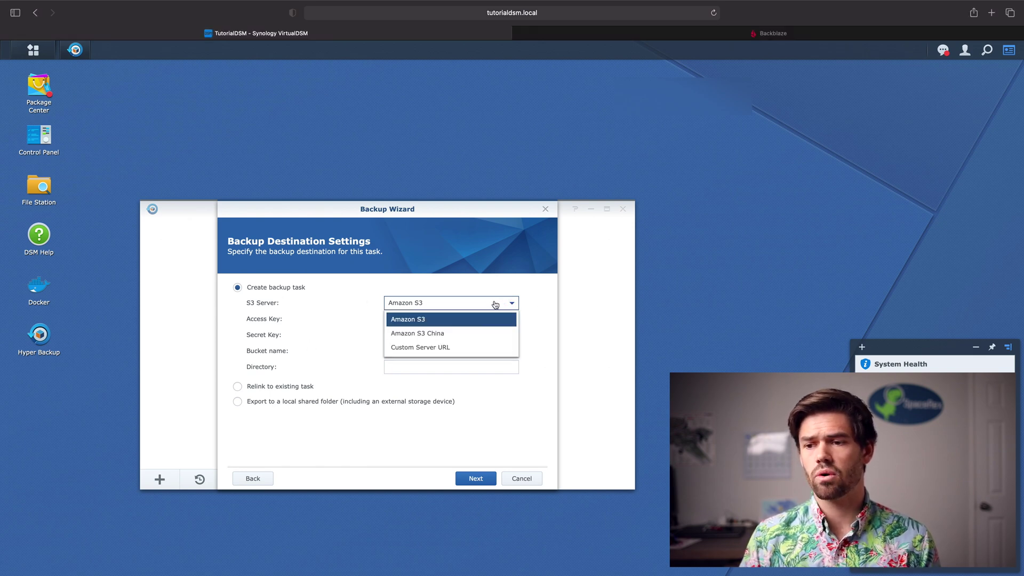
left_click(426, 348)
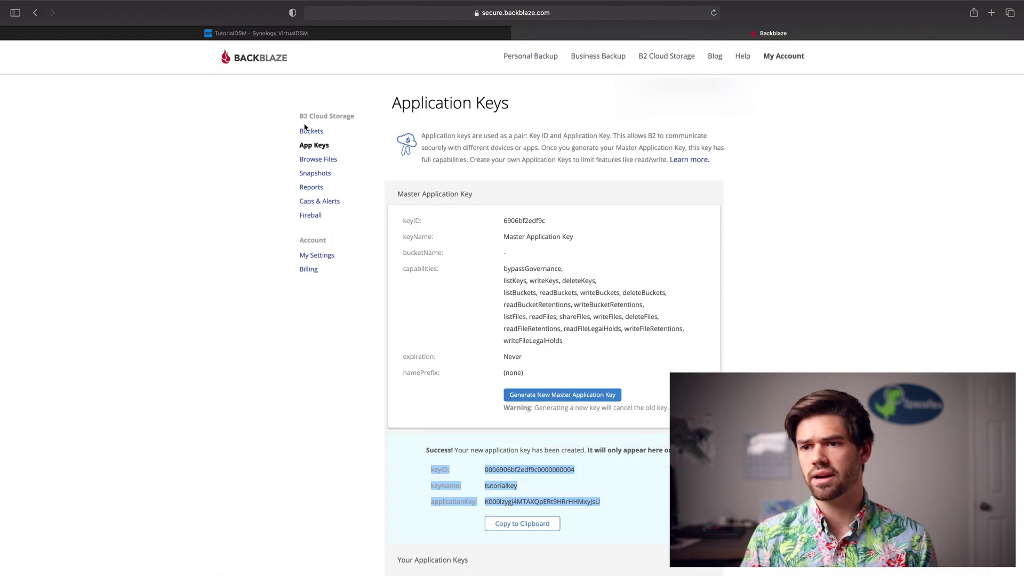
left_click(309, 131)
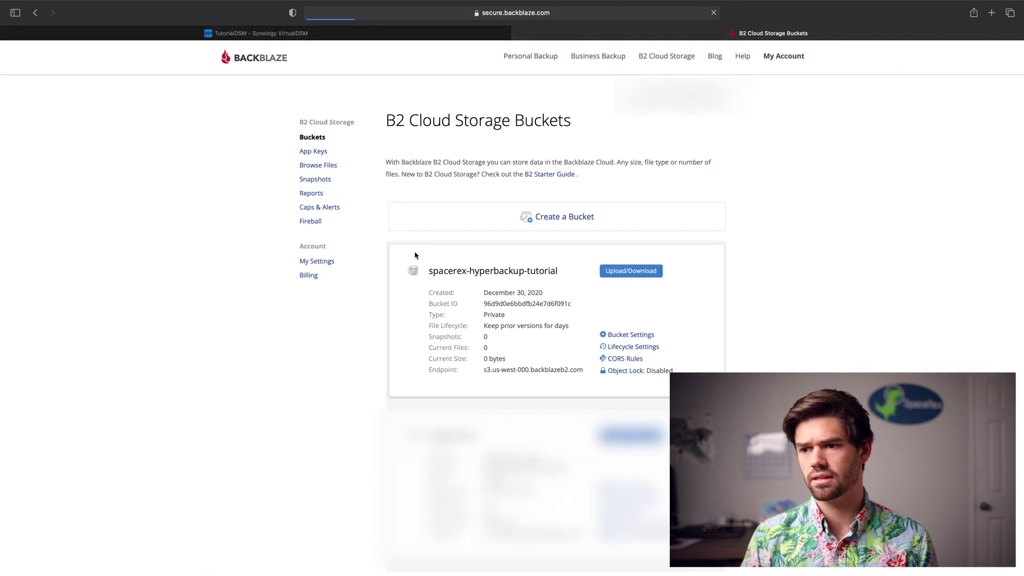
mouse_move(483, 370)
left_mouse_down()
mouse_move(584, 370)
mouse_move(483, 370)
left_mouse_up()
key("super+c")
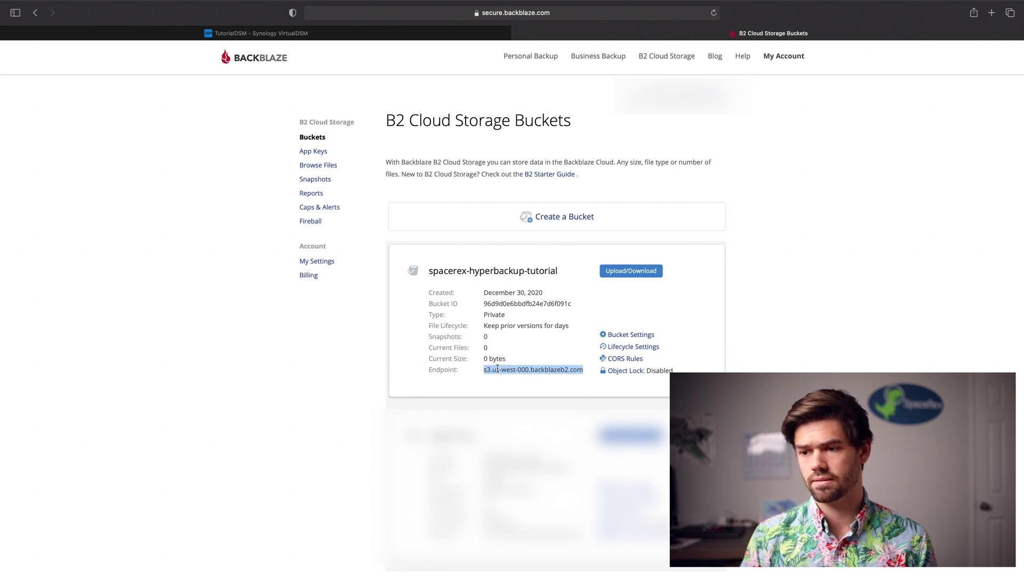
Enter s3.us-west-000.backblazeb2.com as the server address and choose signature version v4
left_click(259, 34)
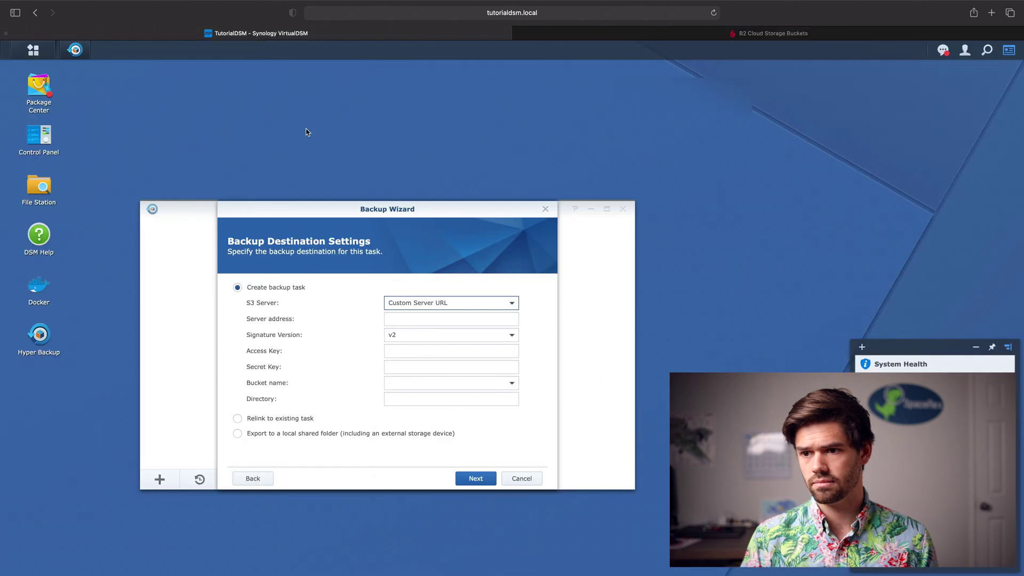
left_click(399, 322)
key("super+v")
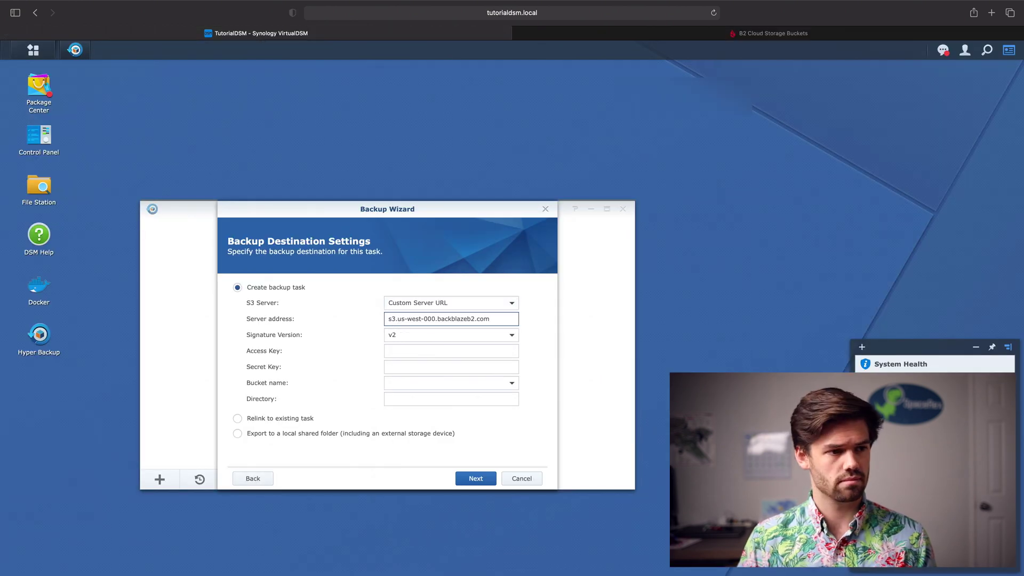
left_click(512, 337)
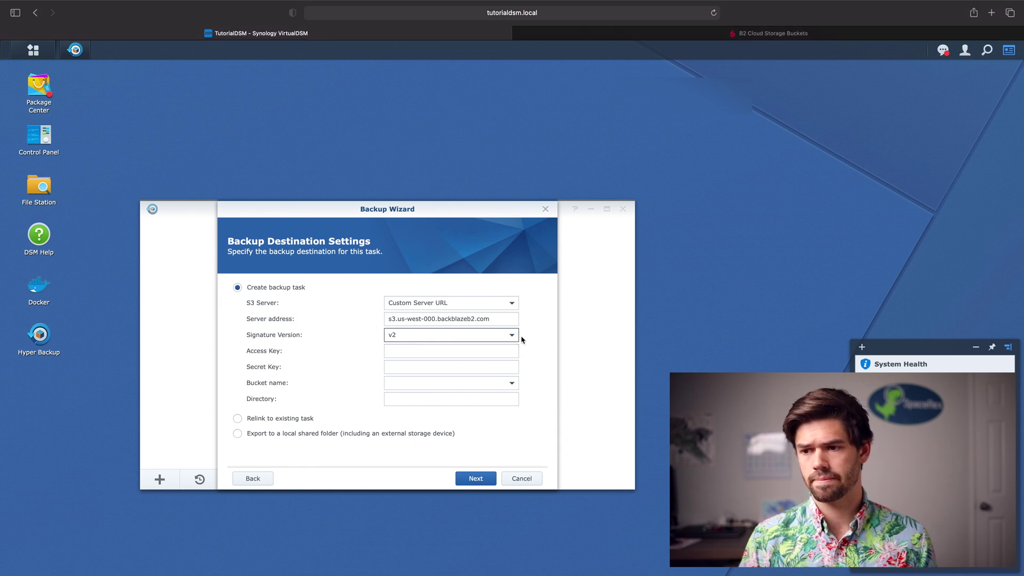
left_click(511, 335)
left_click(437, 368)
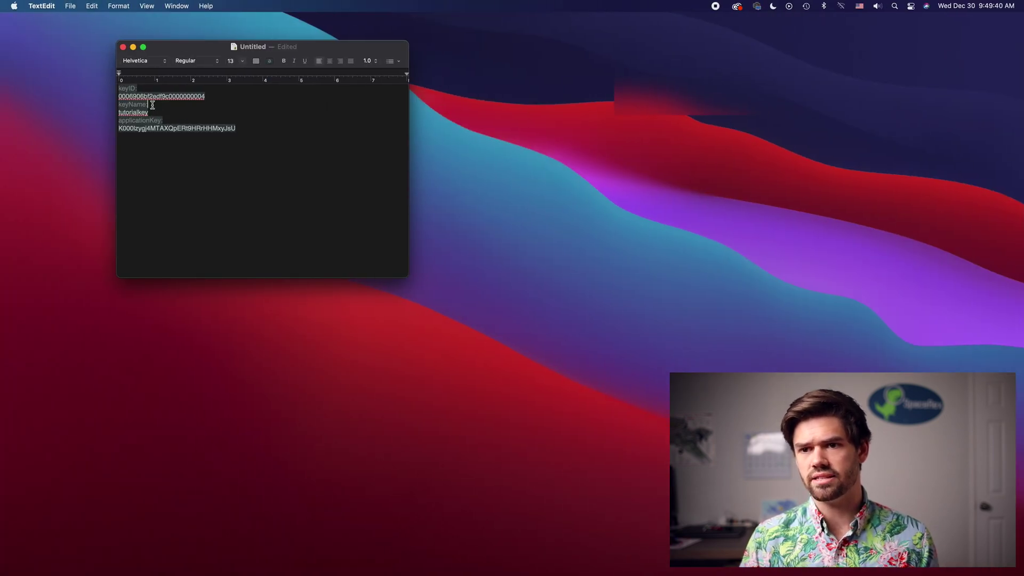
Copy the saved key ID from TextEdit into the Access Key field
double_click(150, 96)
key("super+c")
key("ctrl+Right")
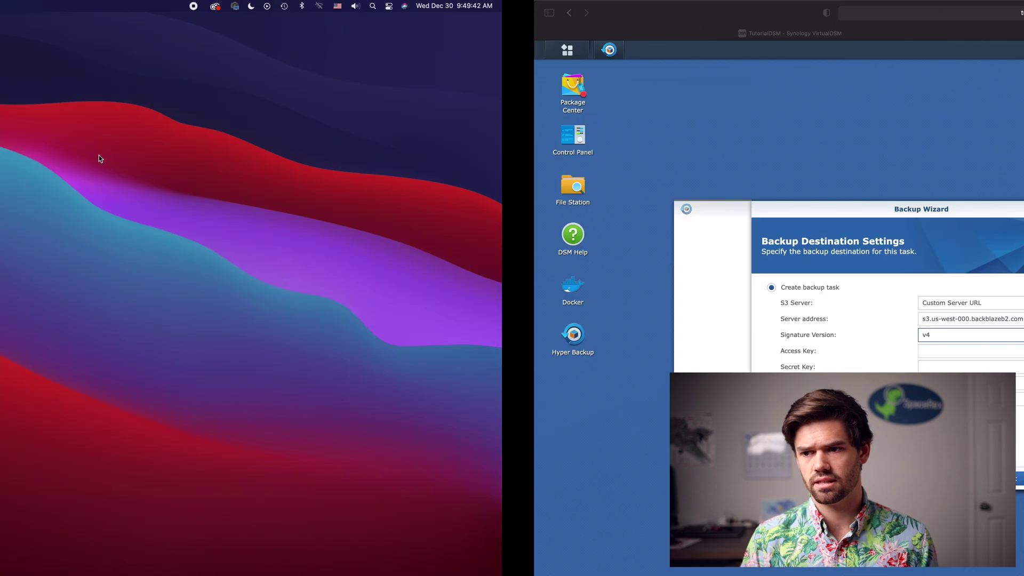
left_click(421, 350)
key("super+v")
Copy the saved application key from TextEdit into the Secret Key field
key("ctrl+Left")
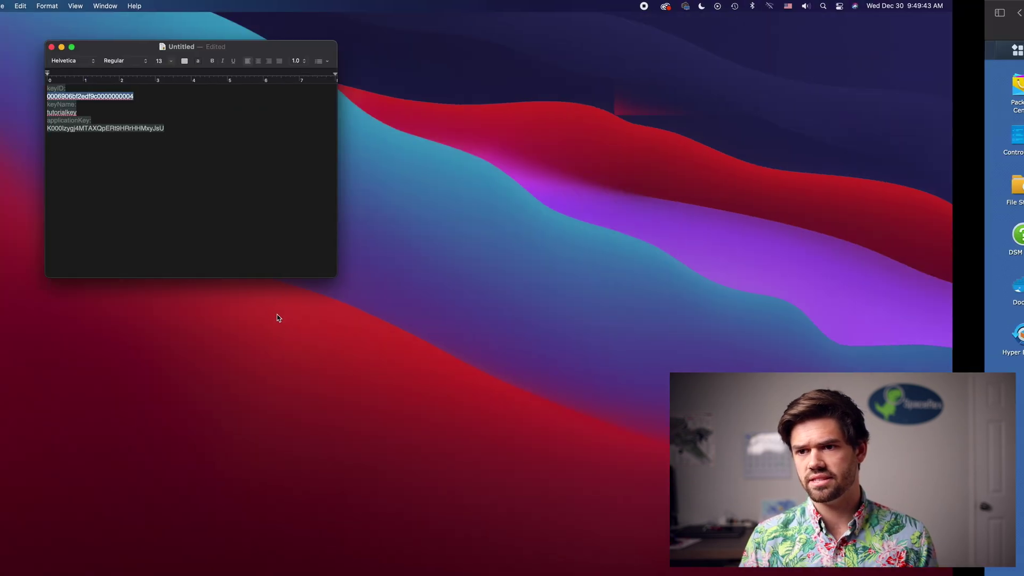
double_click(163, 128)
key("super+c")
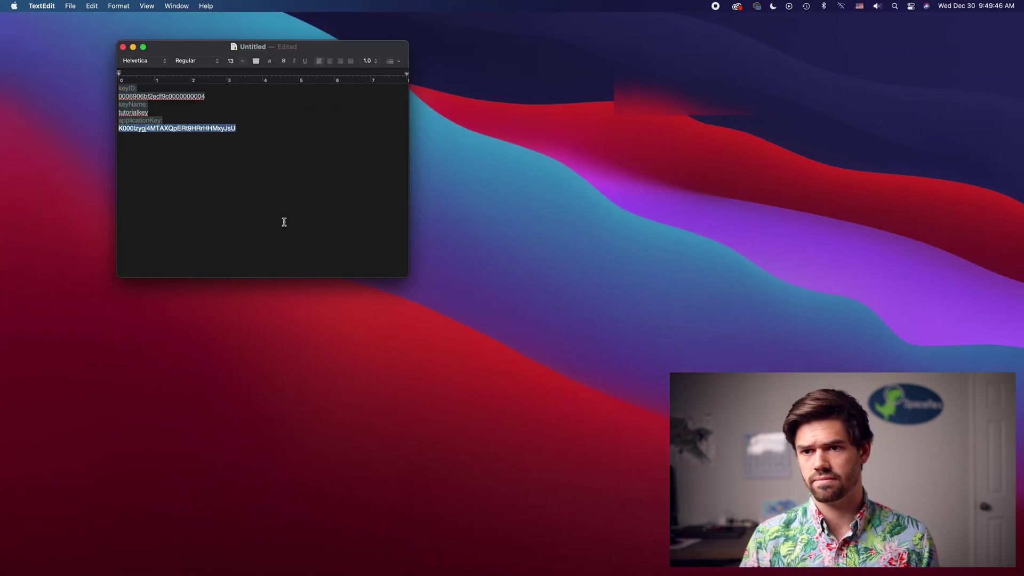
key("ctrl+Right")
left_click(458, 367)
key("super+v")
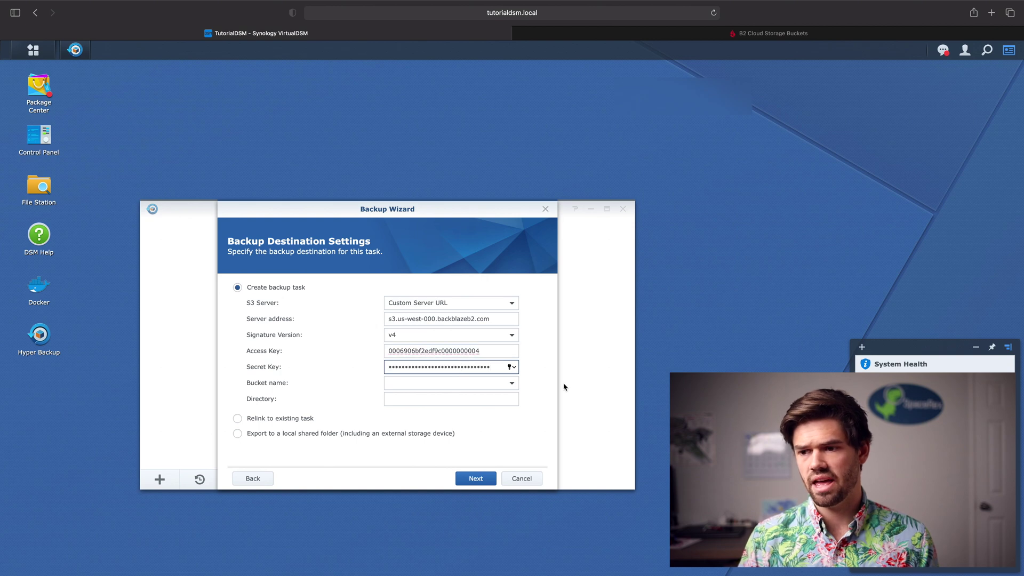
Choose bucket spacerex-hyperbackup-tutorial, set the directory to NAS1, and continue
left_click(512, 384)
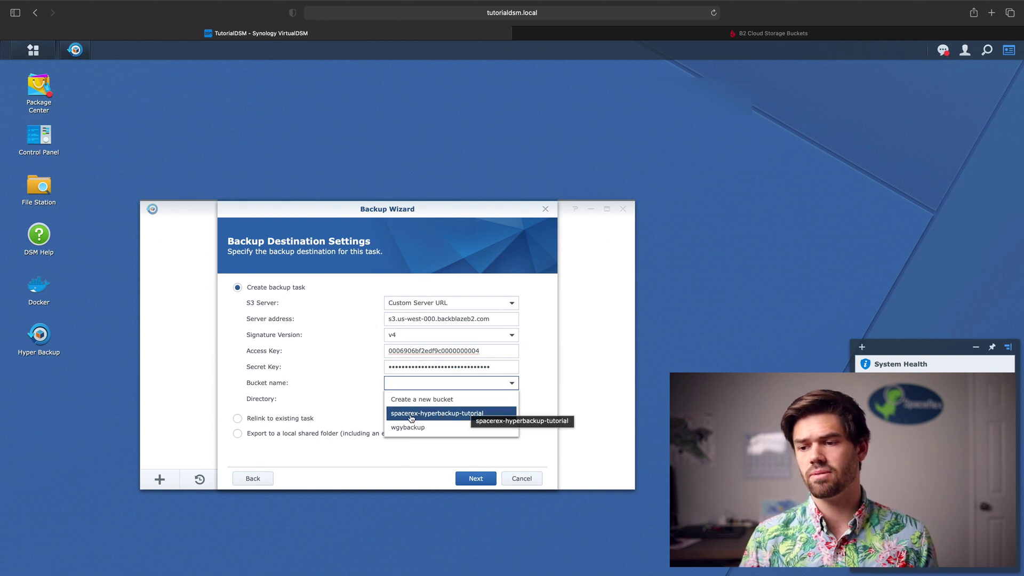
left_click(449, 414)
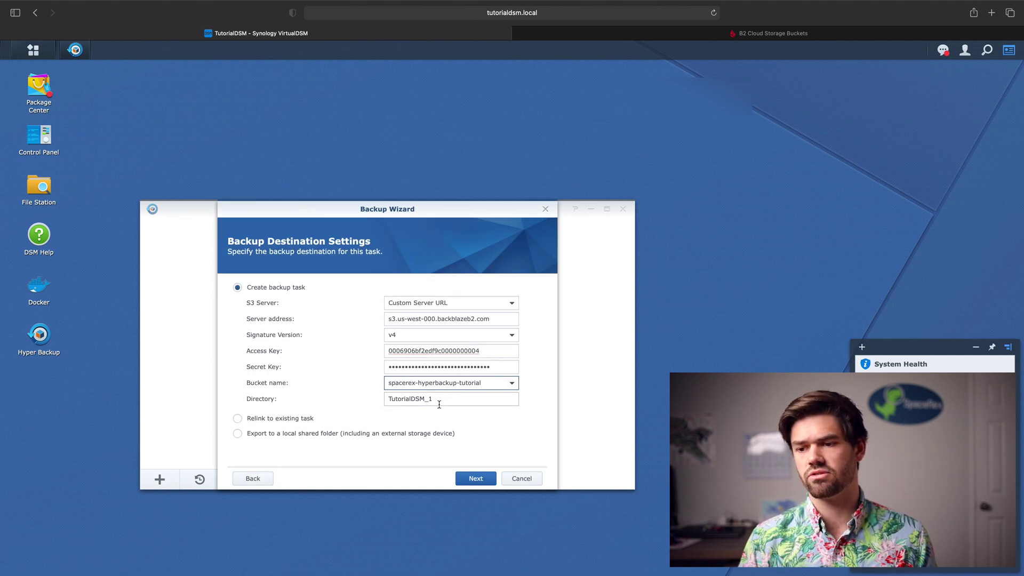
left_click_drag(436, 402, 263, 393)
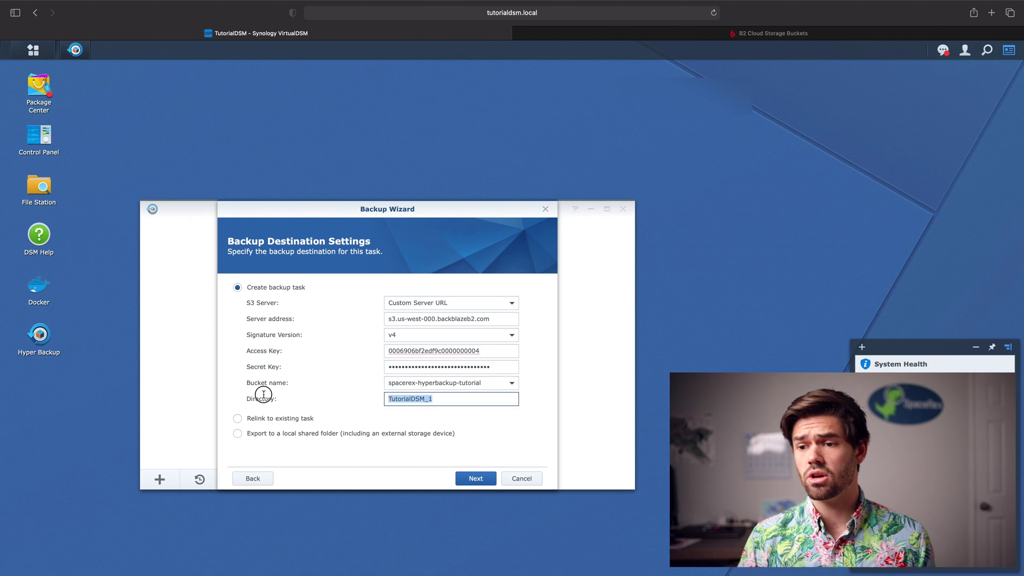
type("NAS1")
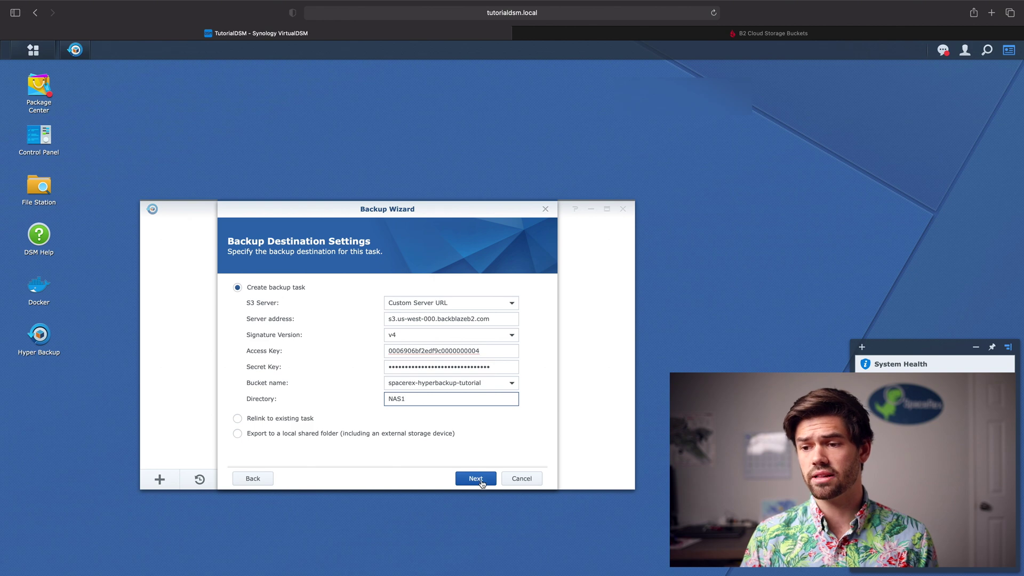
left_click(481, 480)
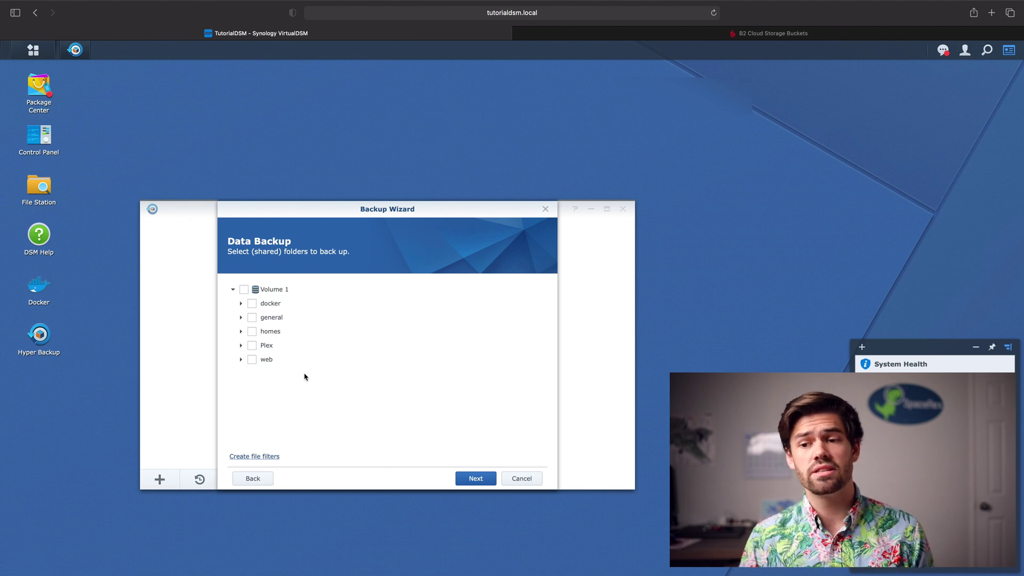
Select the general and homes shared folders for backup
left_click(252, 318)
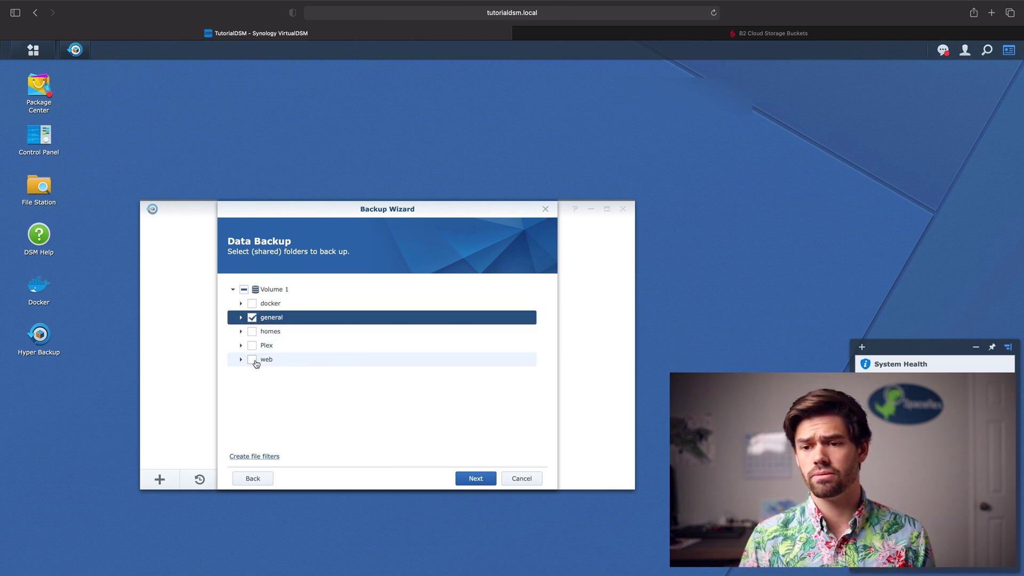
left_click(252, 331)
left_click(474, 478)
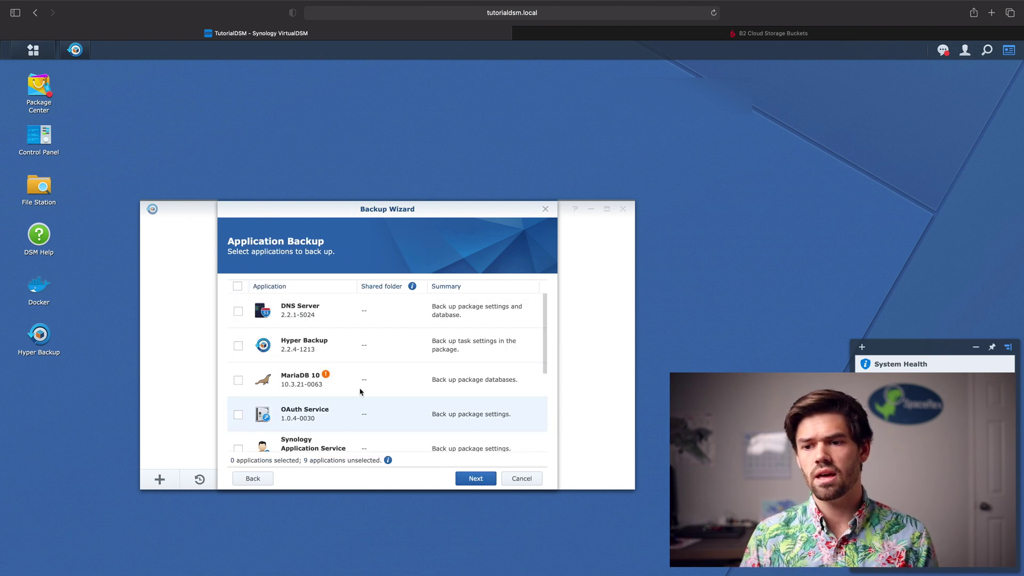
Include the Synology Drive Server application in the backup
scroll(366, 350, "down", 3)
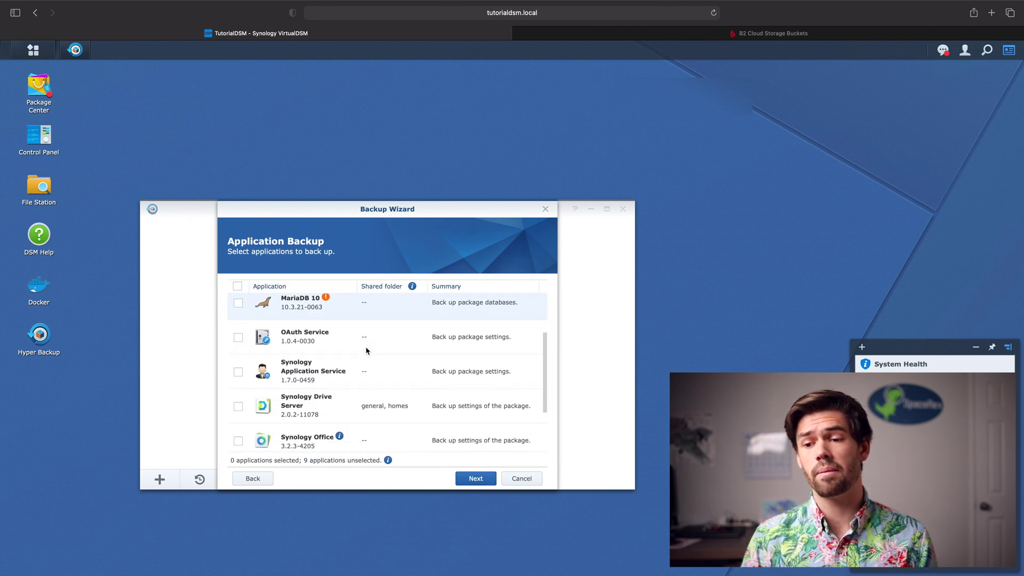
left_click(238, 406)
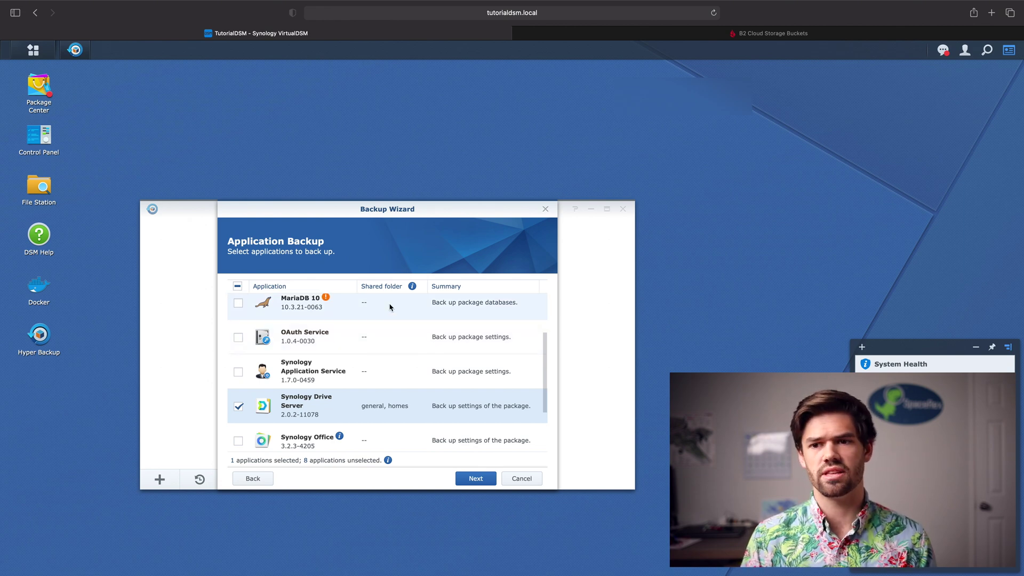
left_click(469, 480)
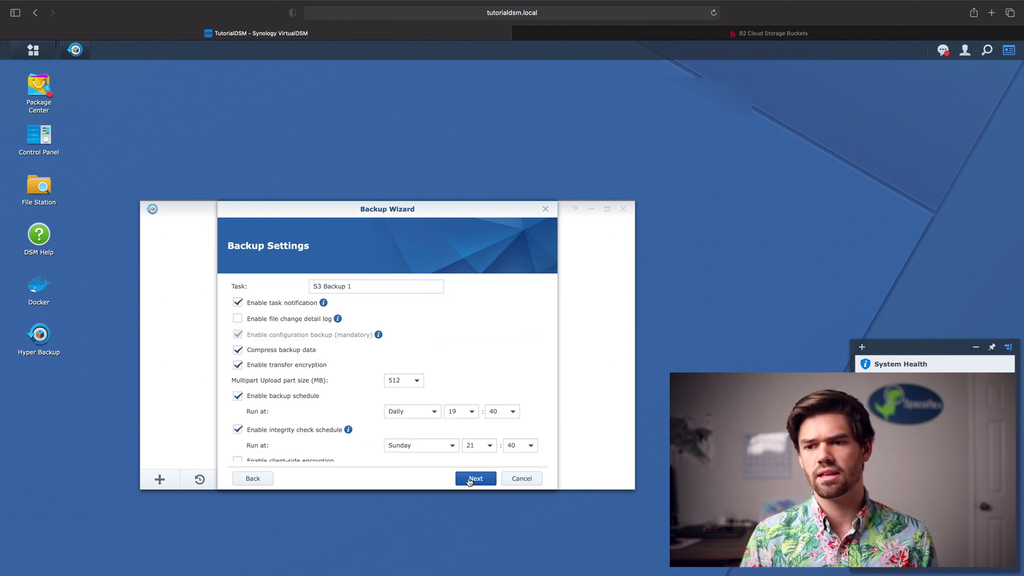
Replace the backup task name with 'B2 Backup'
left_click(387, 286)
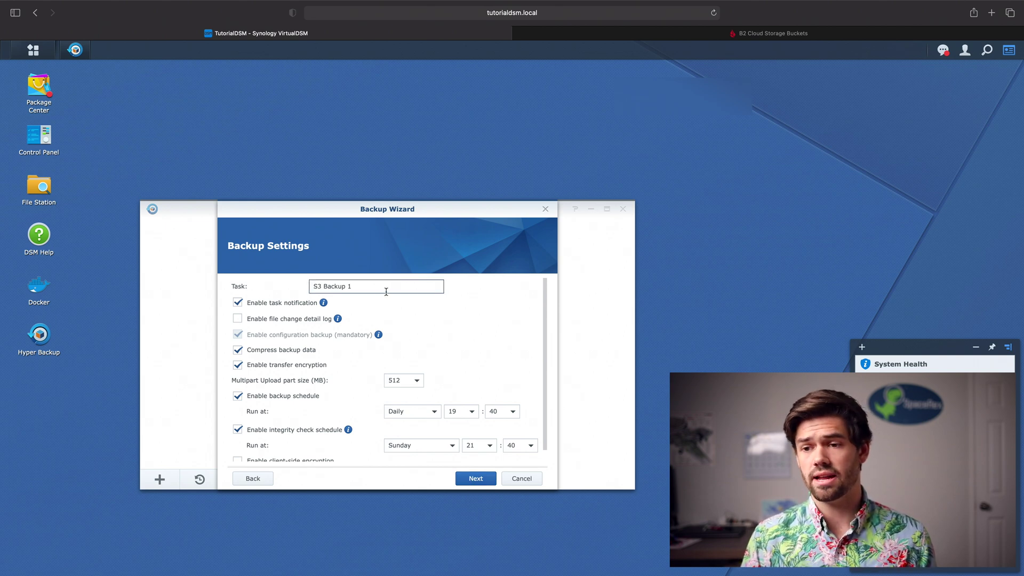
key("super+a")
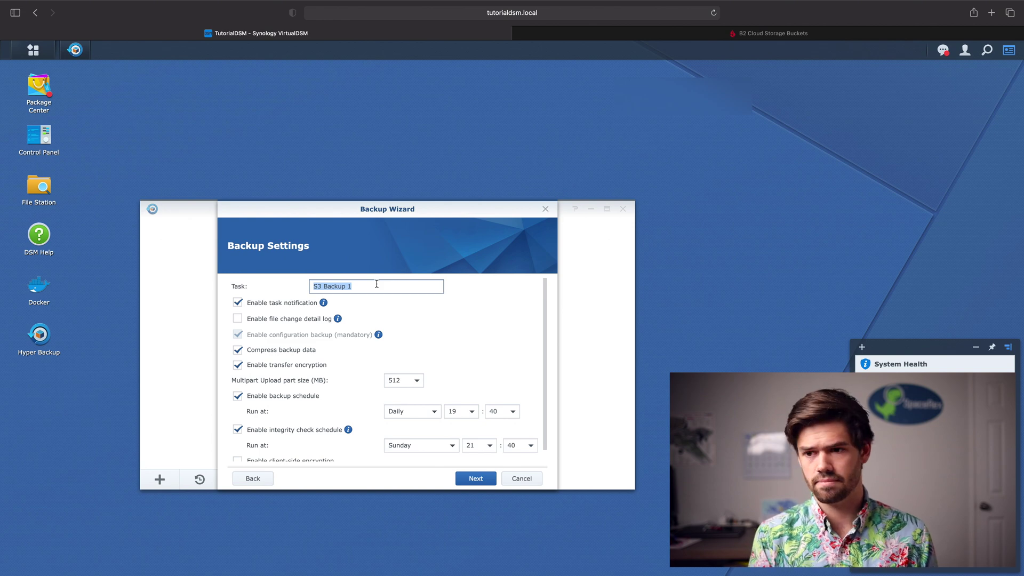
type("B2 Backup")
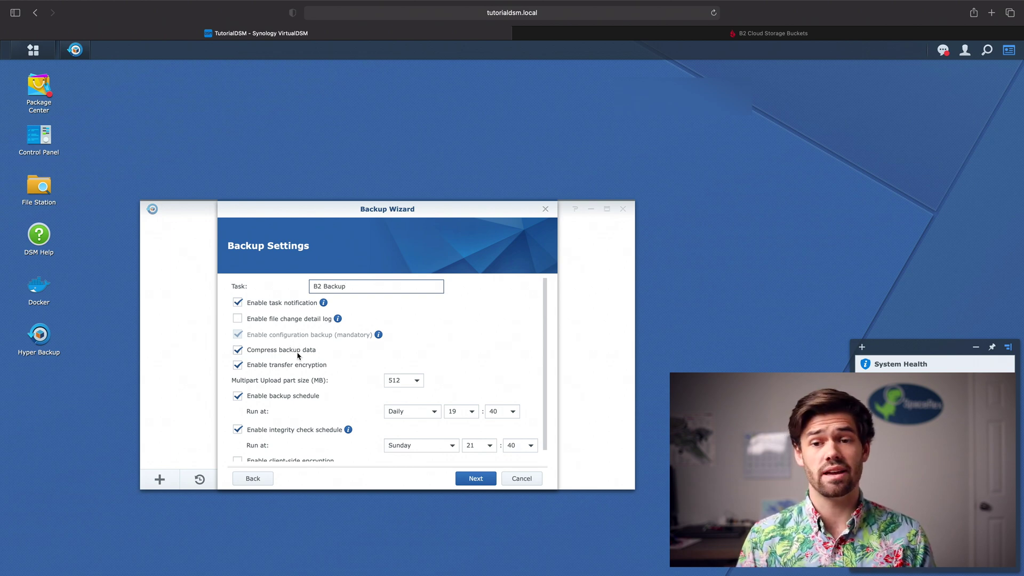
Review the schedule options, keeping the integrity check on Sunday
scroll(303, 368, "down", 1)
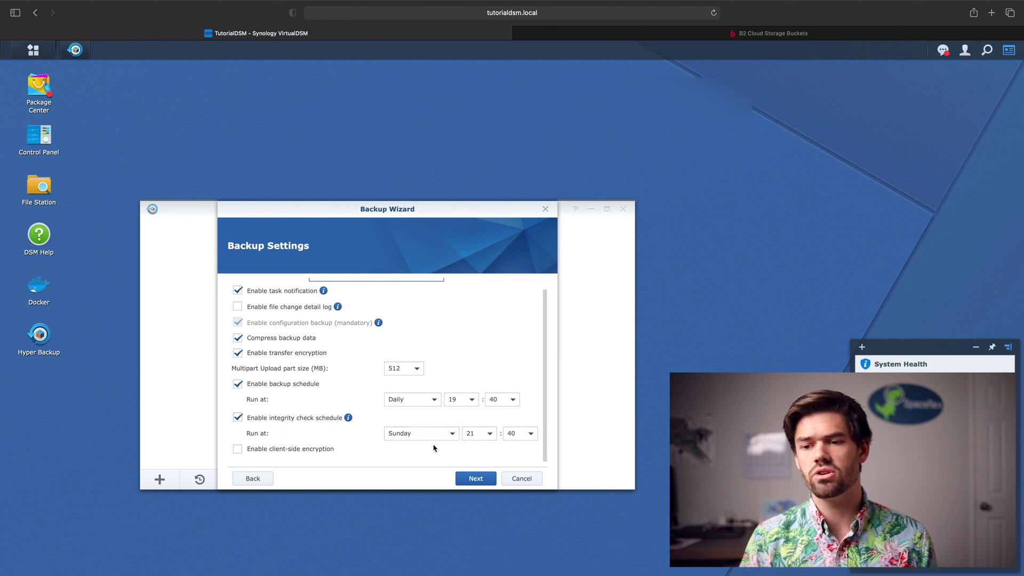
left_click(450, 434)
left_click(450, 433)
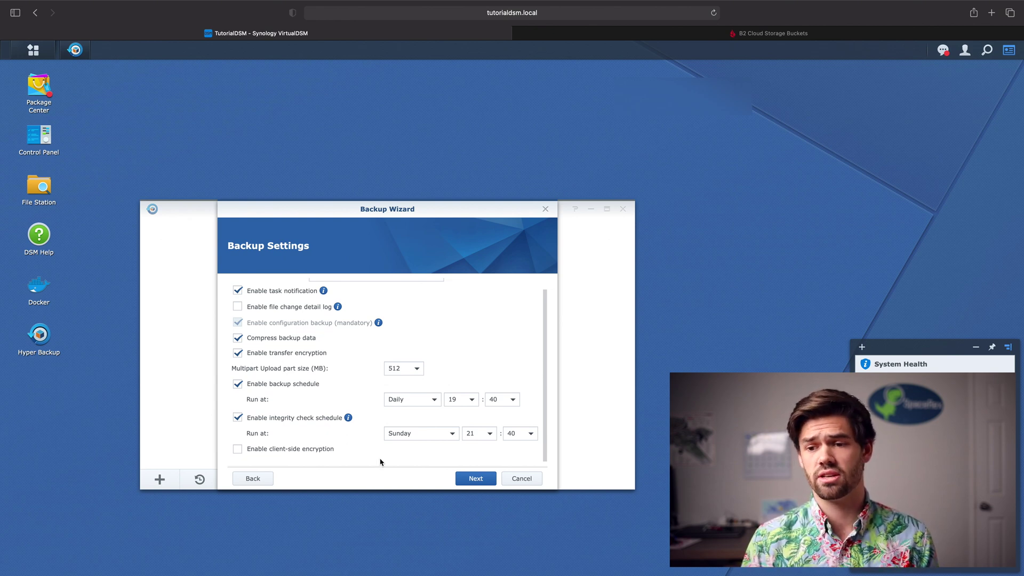
Enable client-side encryption with a confirmed password and accept the encryption key warning
left_click(322, 449)
scroll(323, 453, "down", 1)
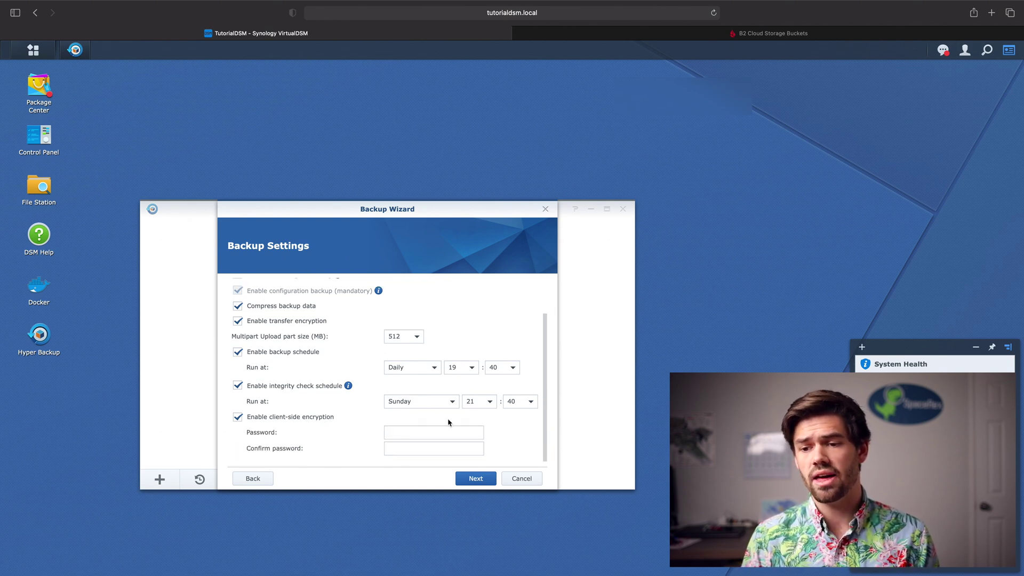
left_click(429, 433)
type("********")
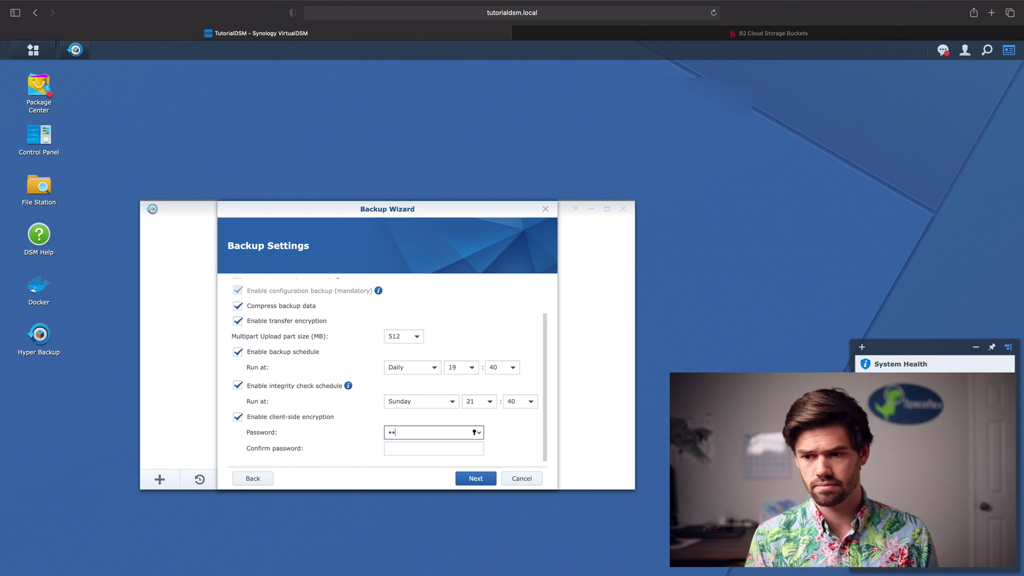
key("Tab")
type("********")
key("Tab")
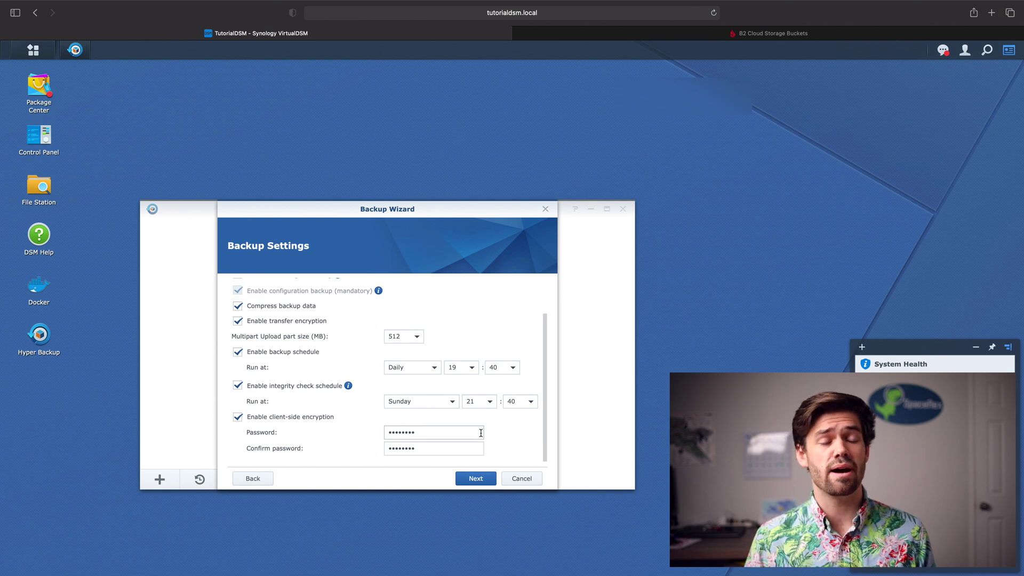
left_click(475, 479)
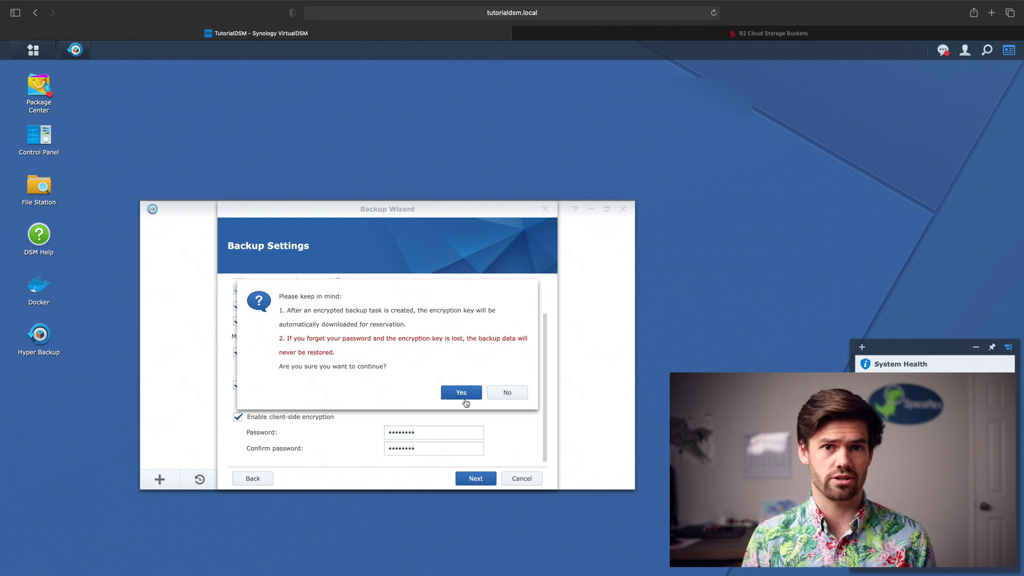
left_click(461, 392)
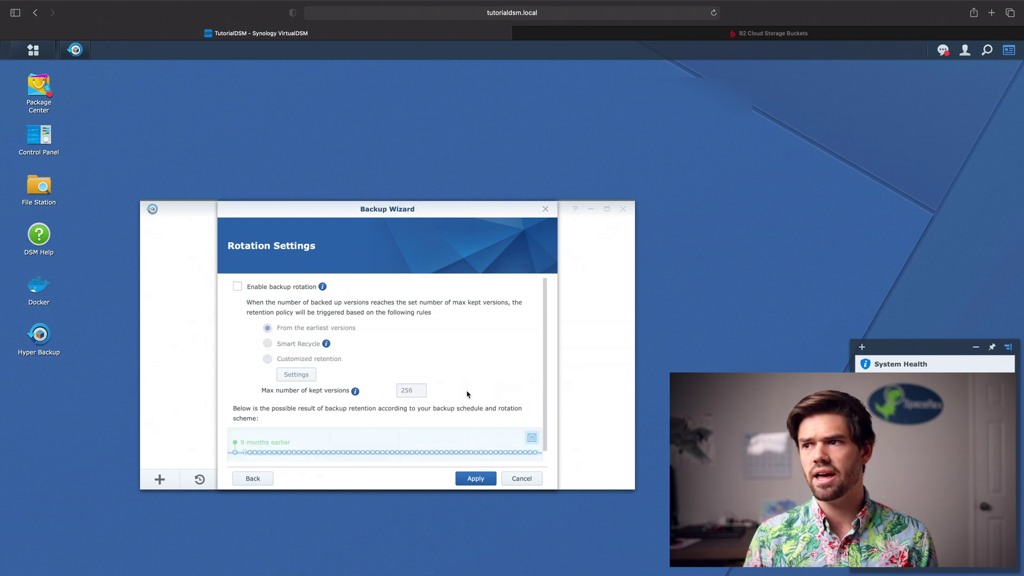
Enable rotation, preview Customized retention, settle on Smart Recycle (256 versions) and apply the task
left_click(237, 288)
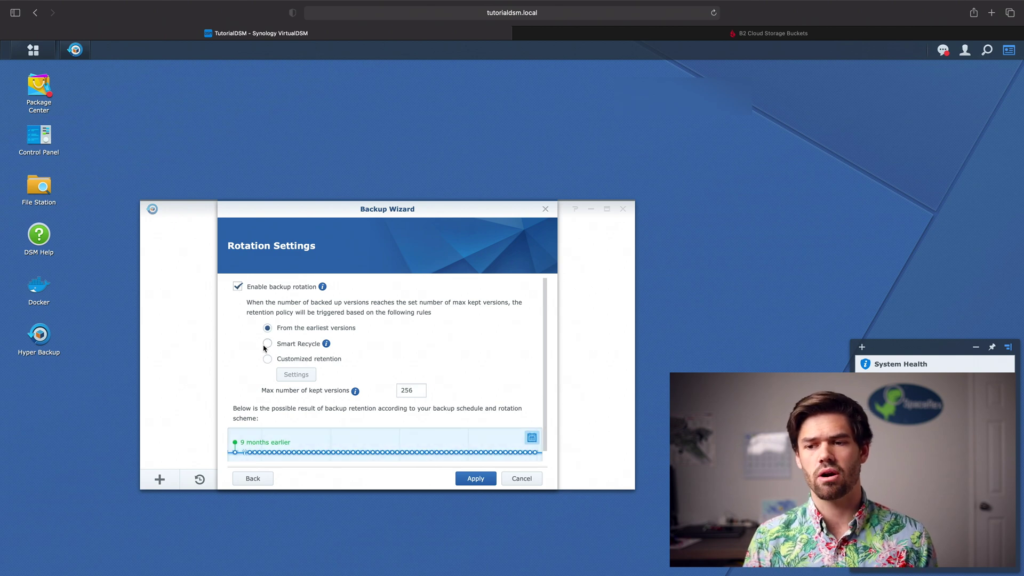
left_click(266, 343)
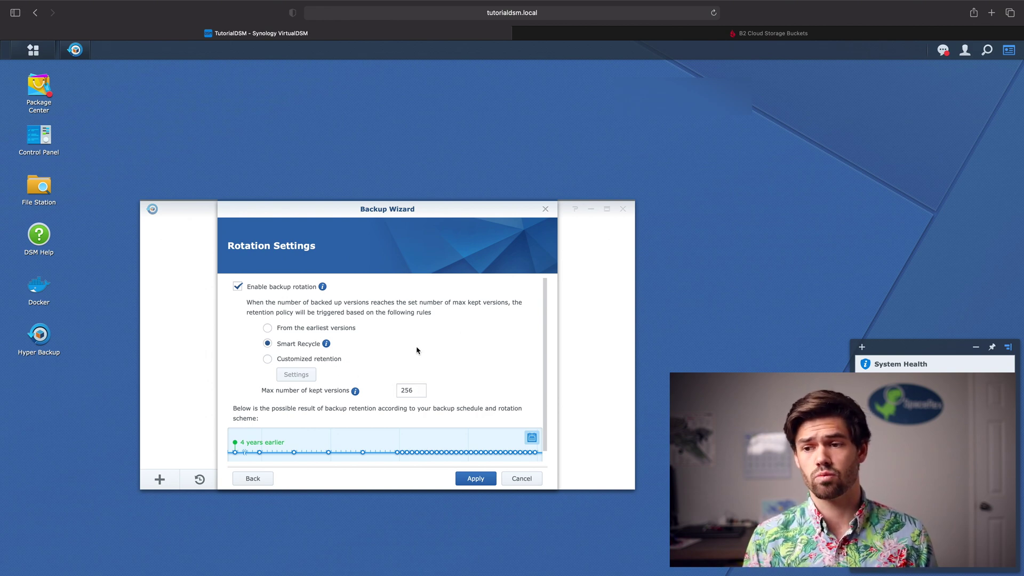
left_click(288, 360)
left_click(296, 374)
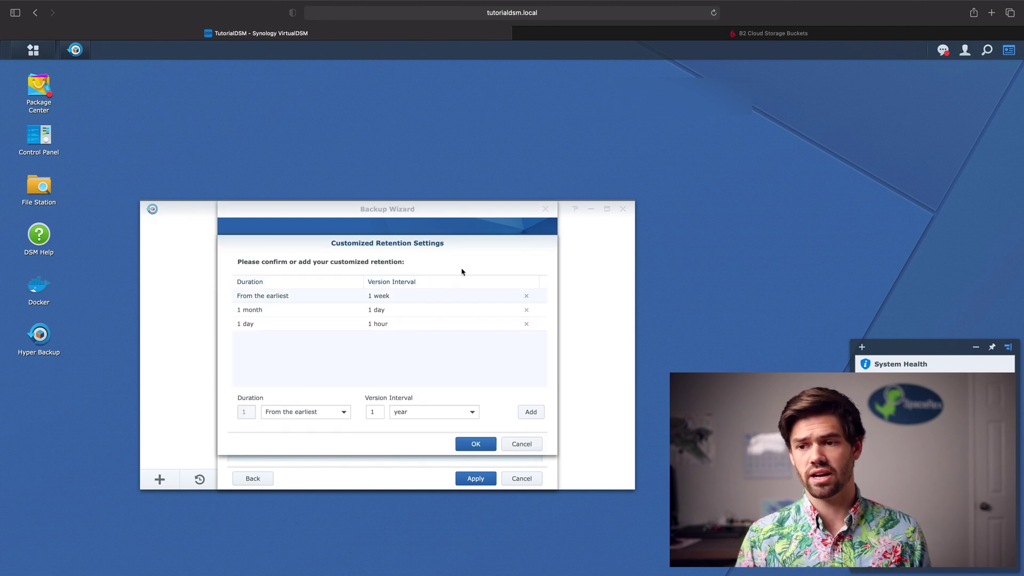
left_click(521, 444)
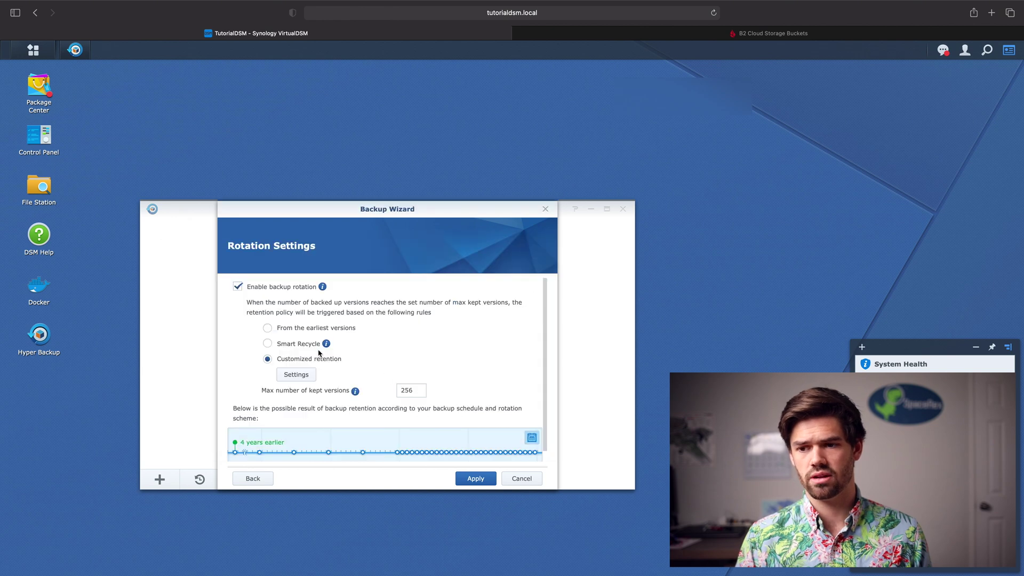
left_click(318, 348)
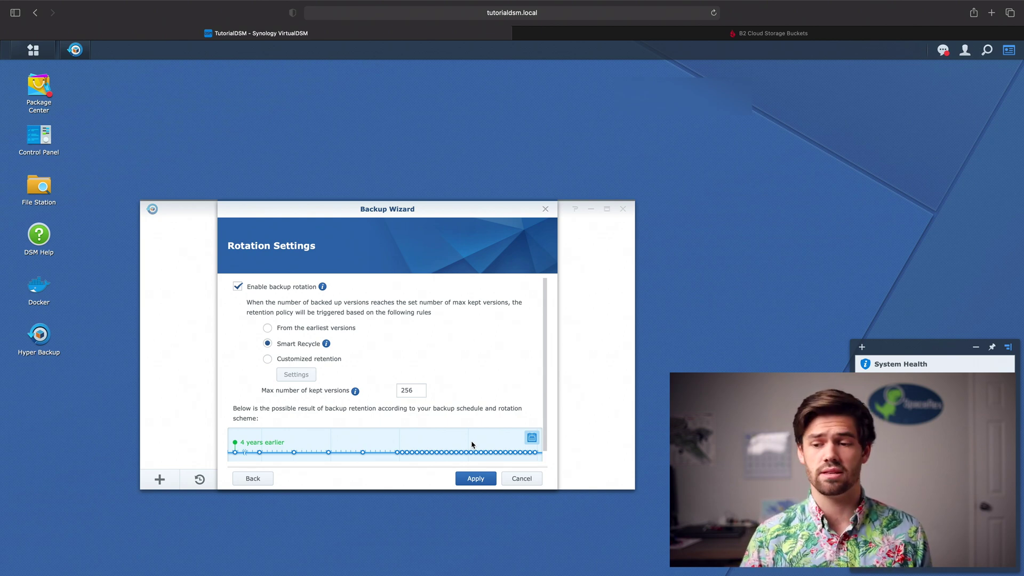
left_click(475, 478)
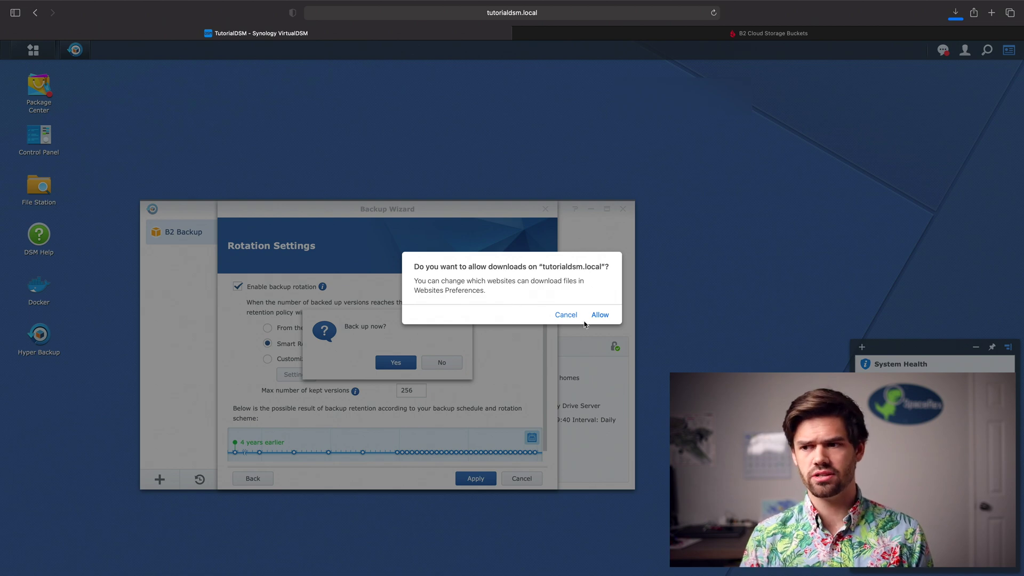
Allow the encryption key file download and start the first B2 Backup run immediately
left_click(600, 315)
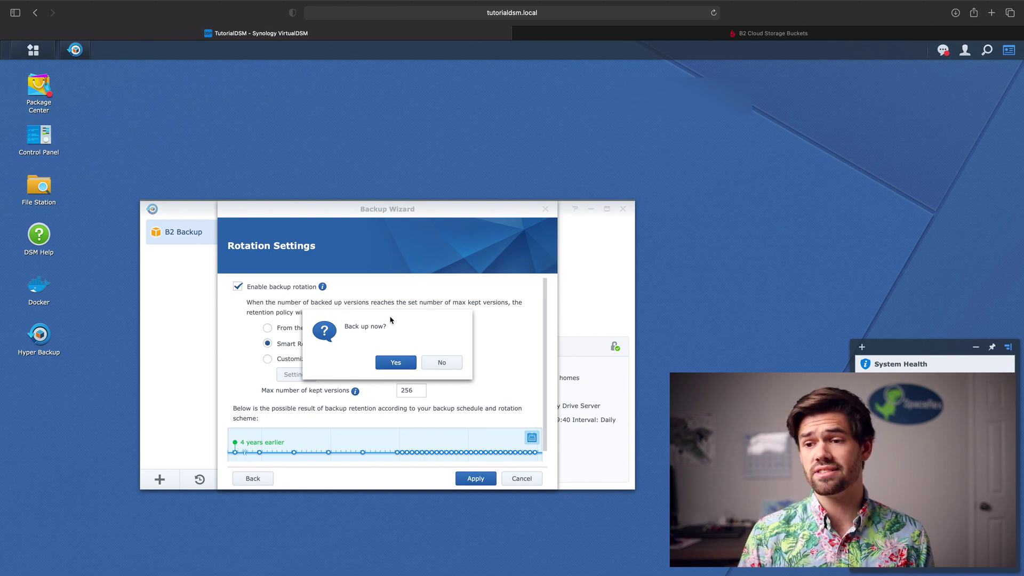
left_click(403, 364)
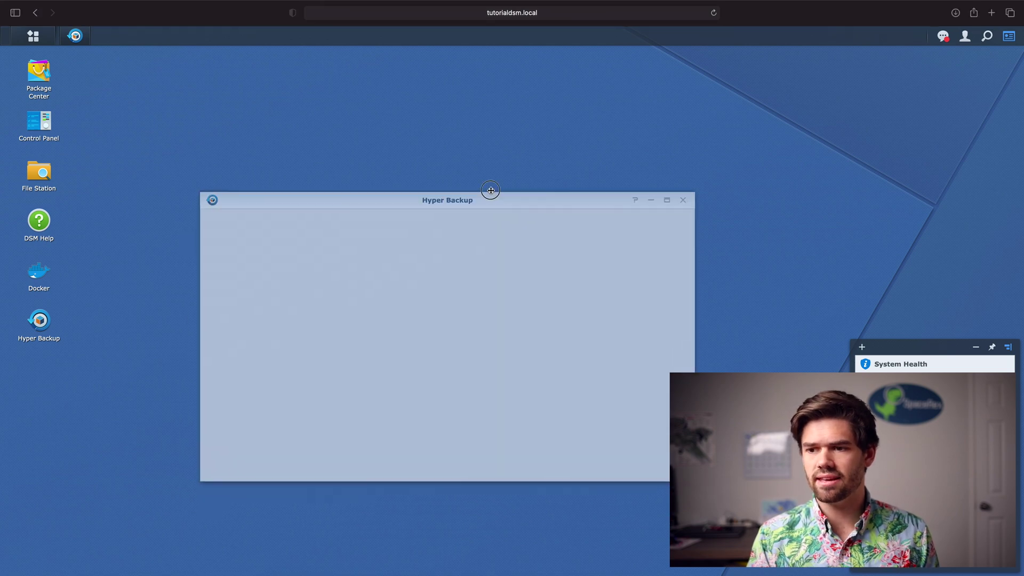
In File Station's general shared folder, delete taken.MOV and confirm the deletion
left_click_drag(491, 190, 490, 157)
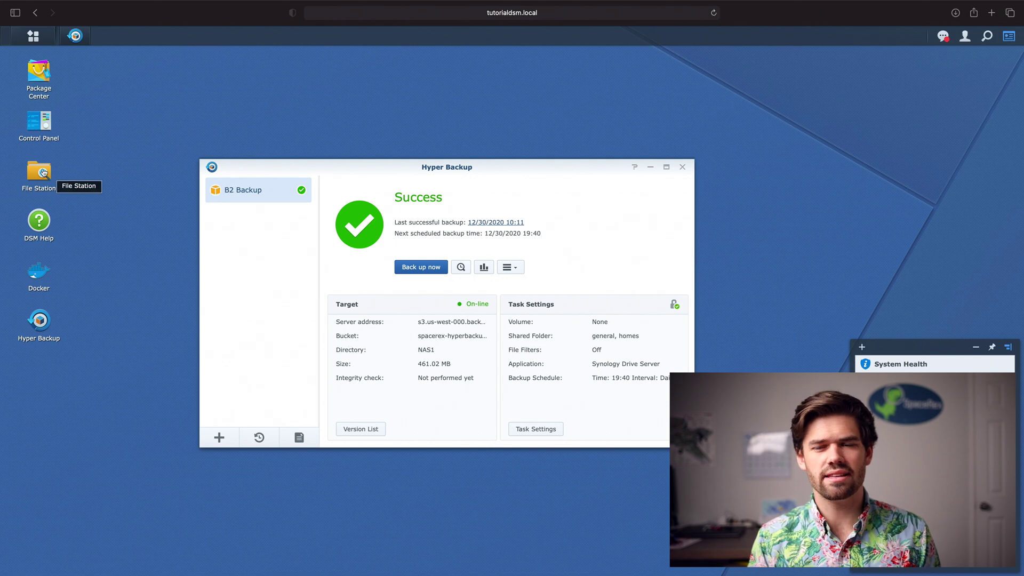
left_click(43, 172)
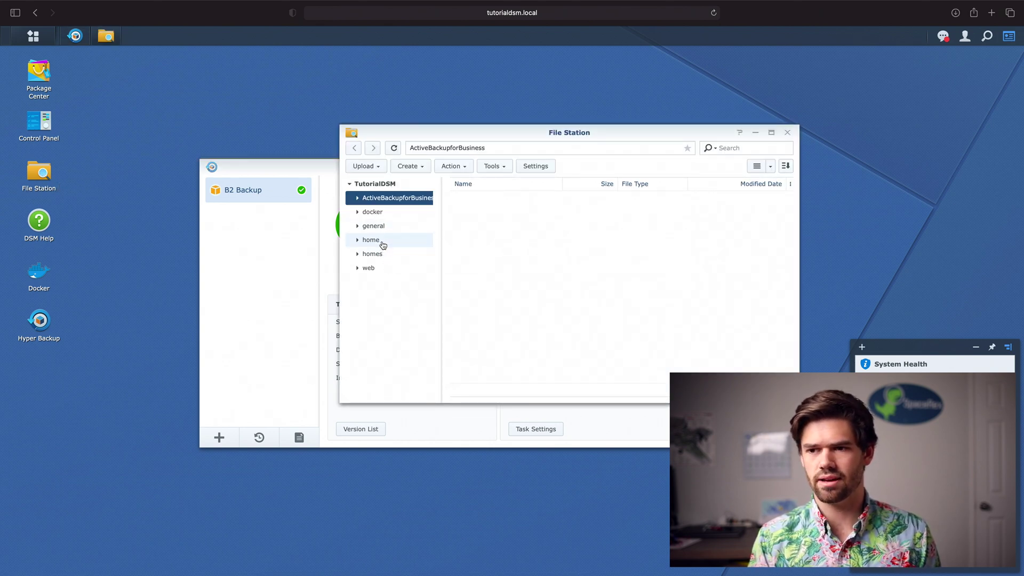
left_click(383, 244)
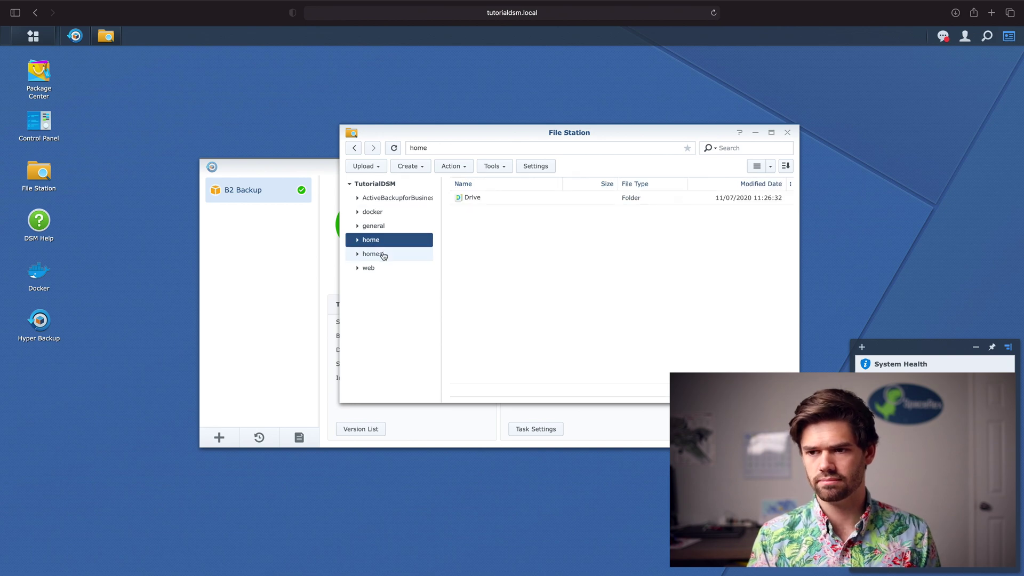
left_click(379, 227)
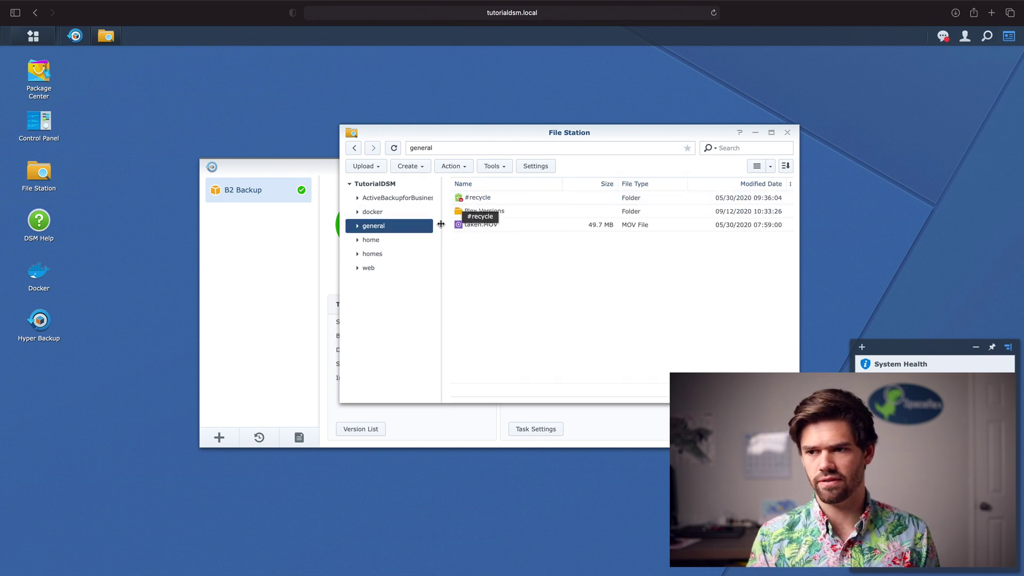
right_click(507, 226)
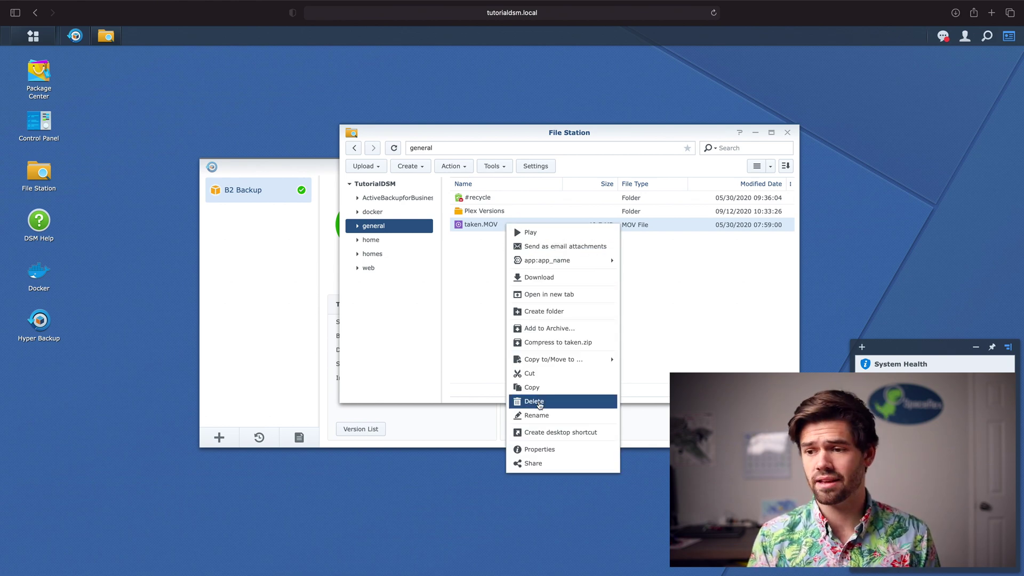
left_click(535, 401)
left_click(613, 276)
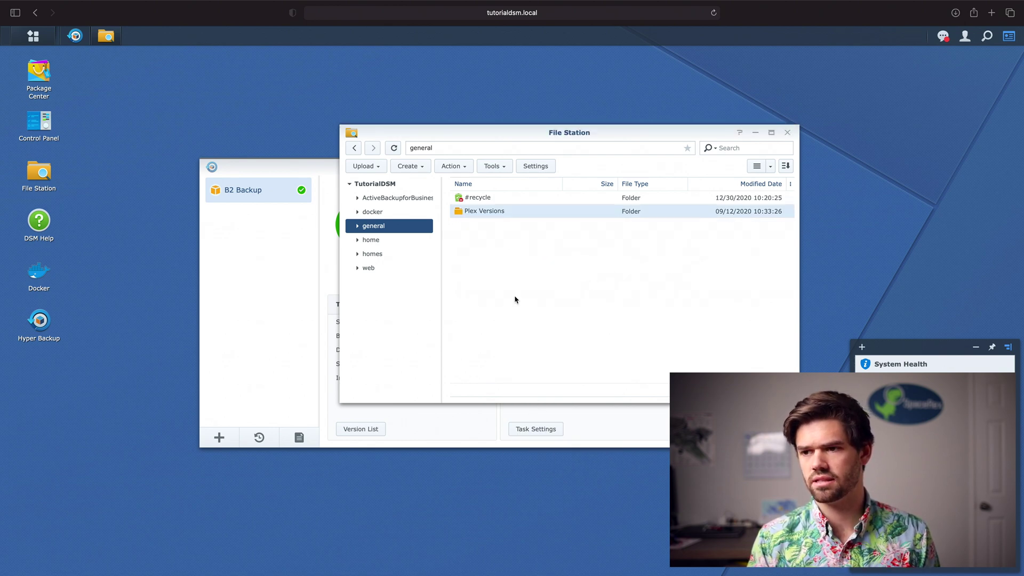
Close File Station and start a data restore from B2 Backup with its password, skipping system configuration
left_click(787, 134)
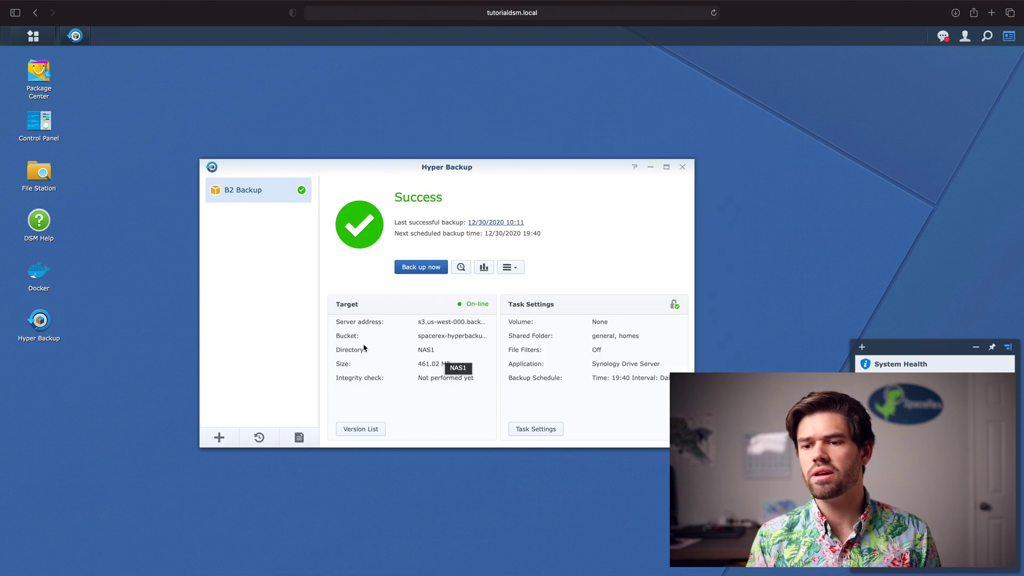
left_click(265, 437)
left_click(266, 405)
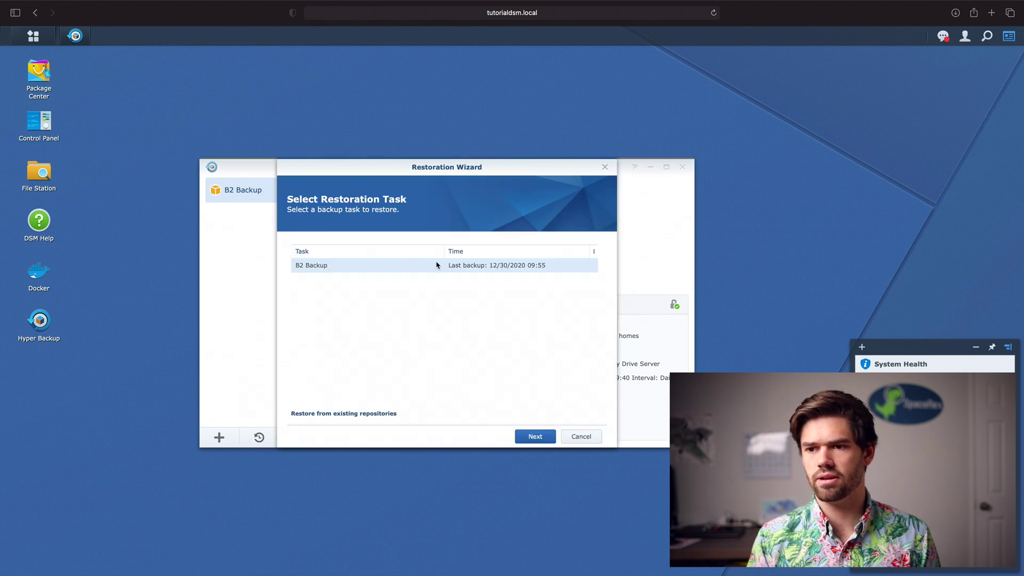
left_click(530, 436)
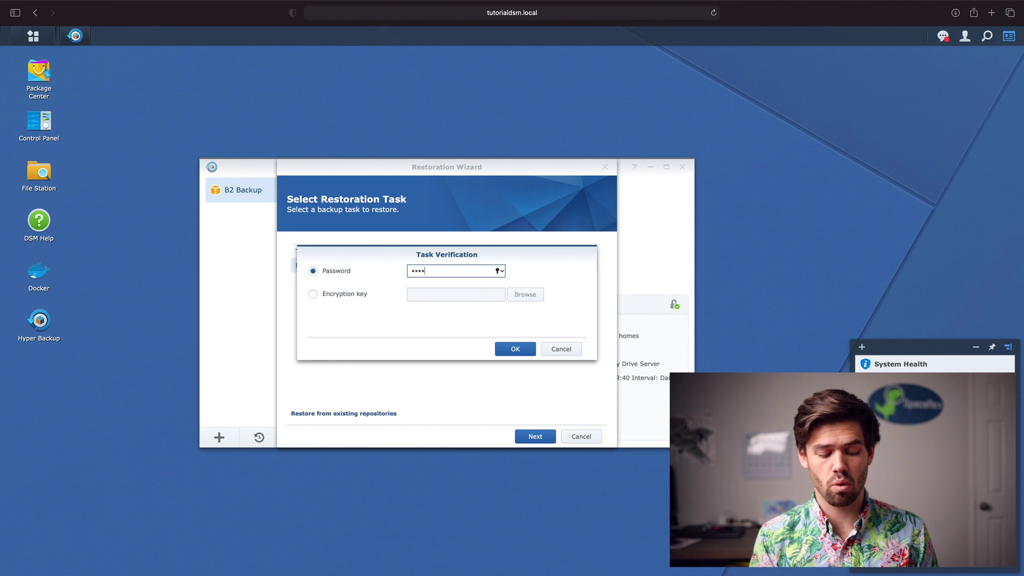
left_click(512, 349)
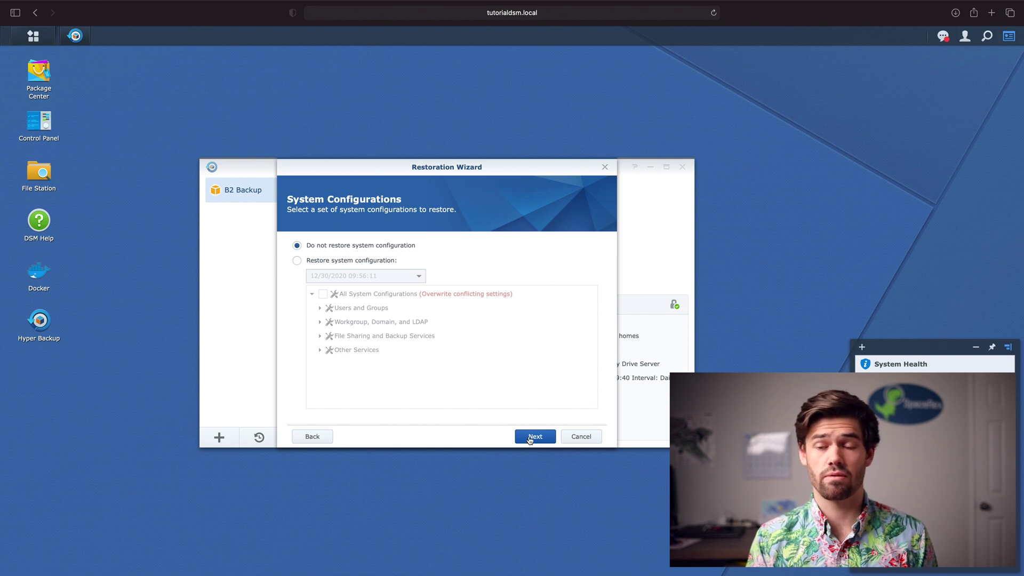
left_click(530, 439)
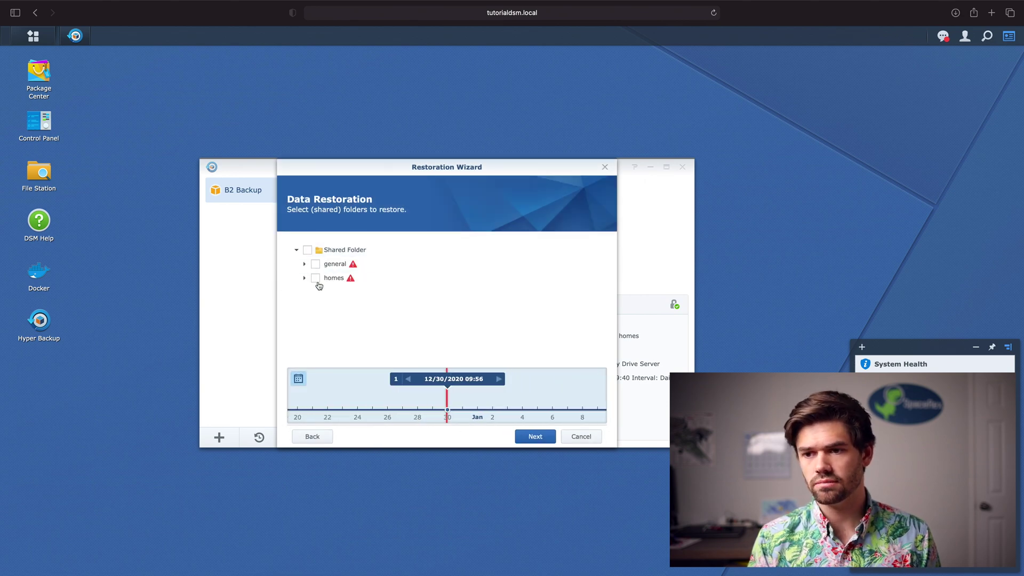
Select the general shared folder, apply the restore and dismiss the completion report
left_click(316, 265)
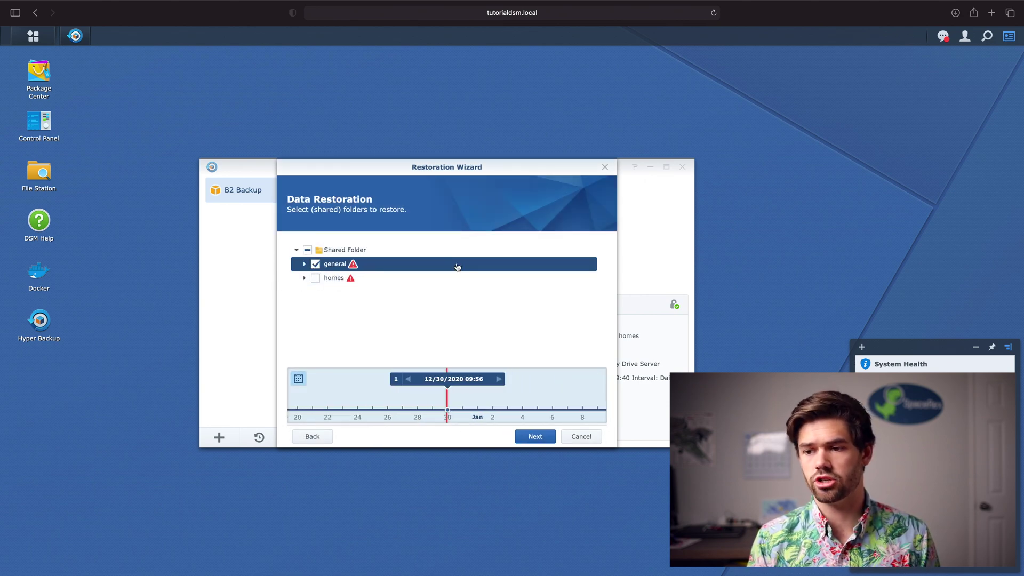
left_click(546, 439)
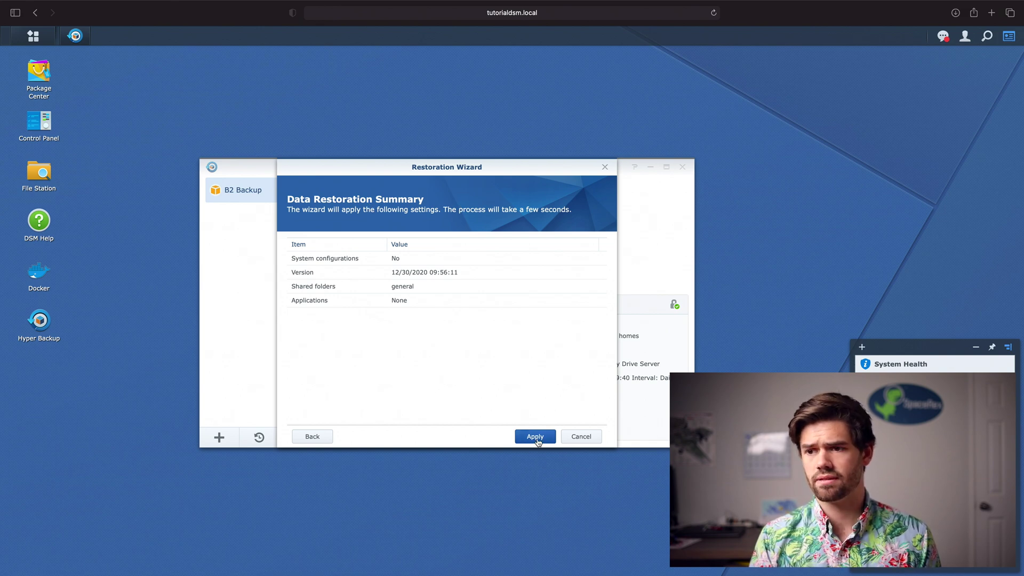
left_click(535, 439)
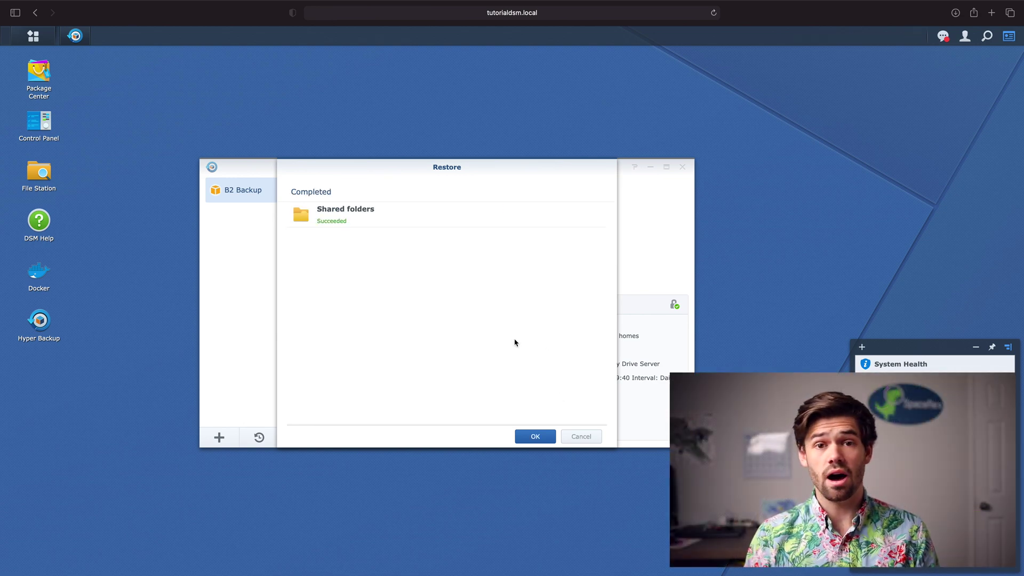
left_click(531, 436)
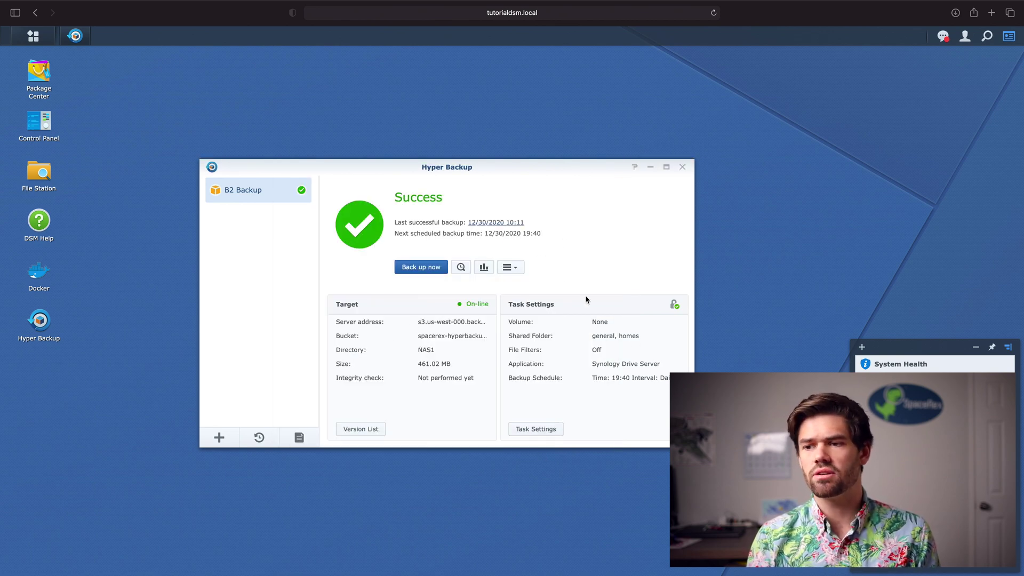
Find taken.MOV in Backup Explorer's general folder, then close Backup Explorer and Hyper Backup
left_click(463, 266)
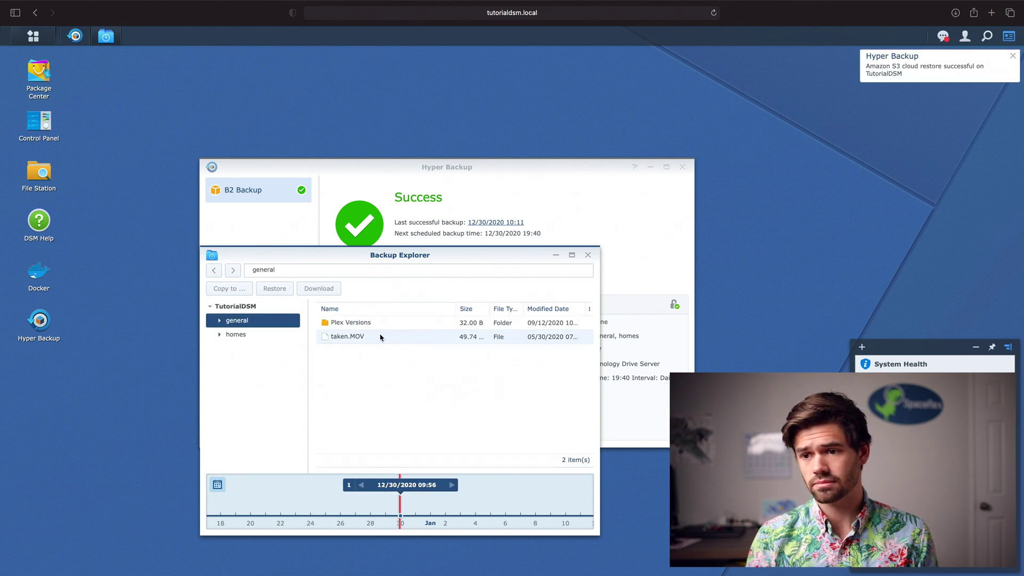
left_click(391, 341)
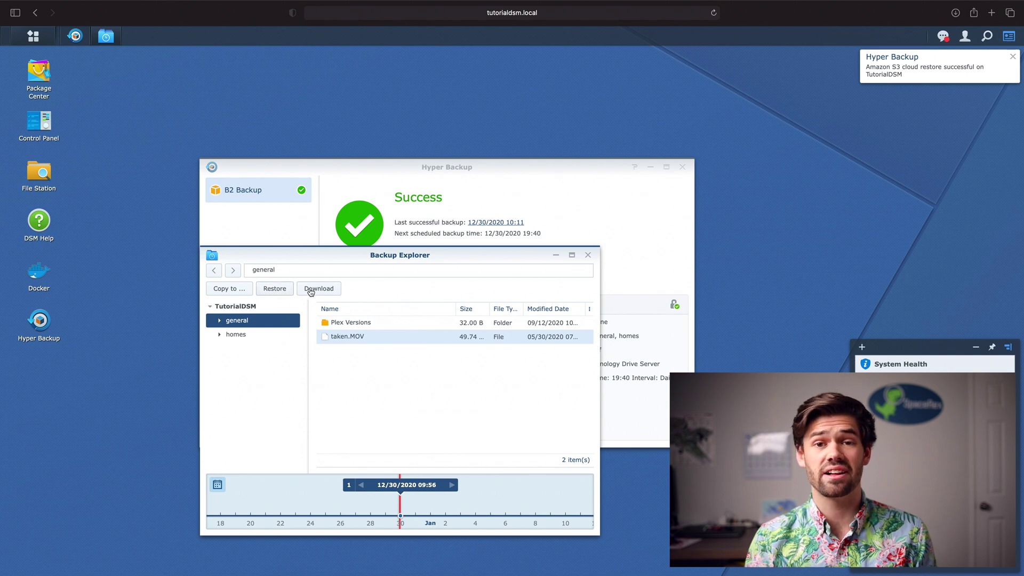
left_click(587, 255)
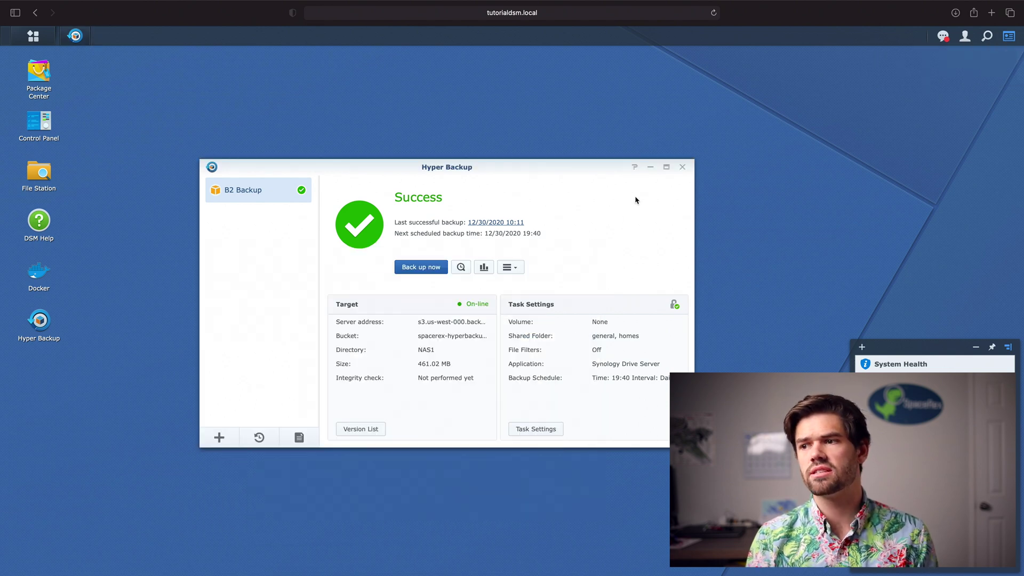
left_click(681, 168)
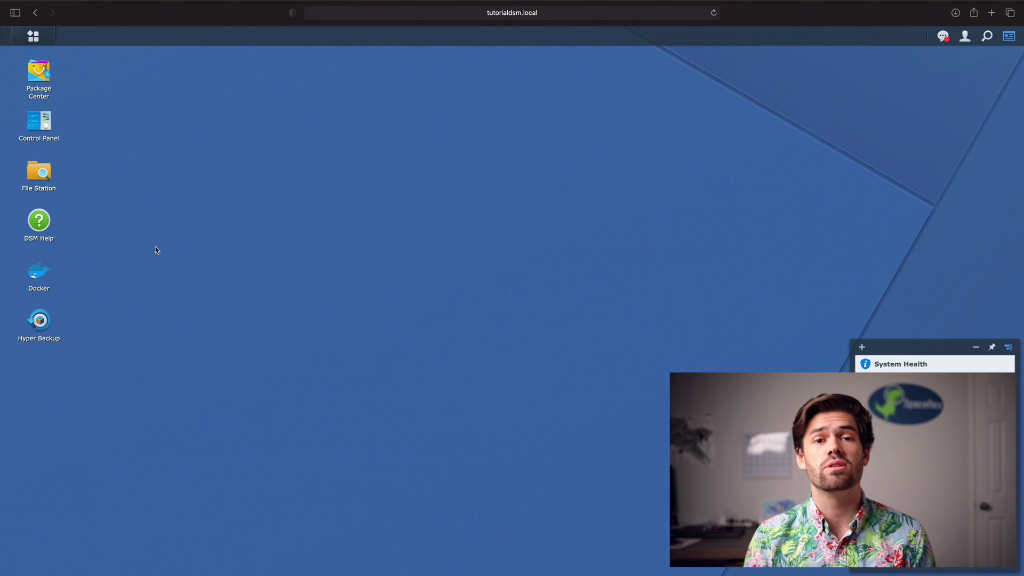
Open File Station on the general folder to see the restored 49.7 MB taken.MOV
left_click(31, 172)
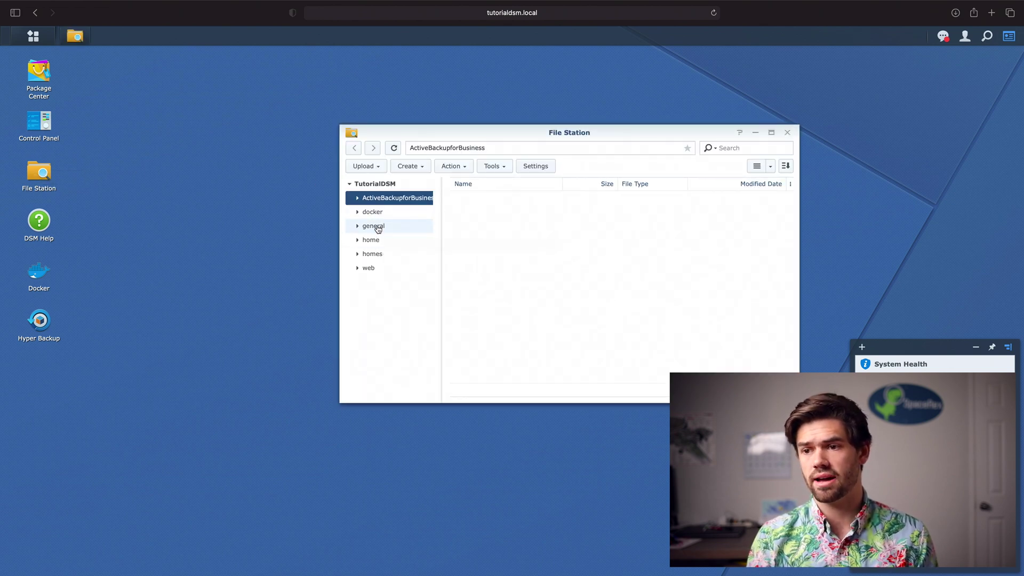
left_click(377, 227)
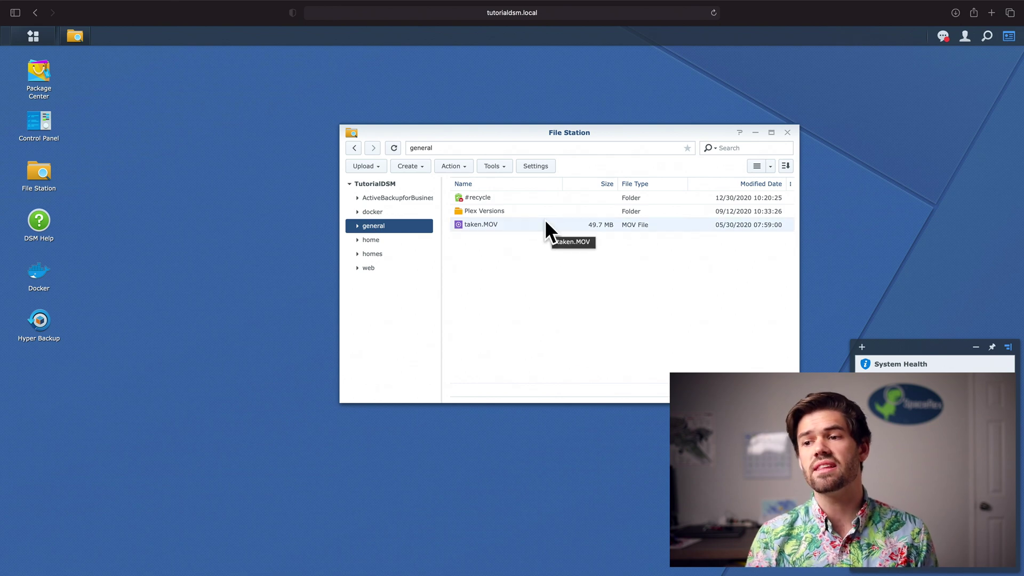